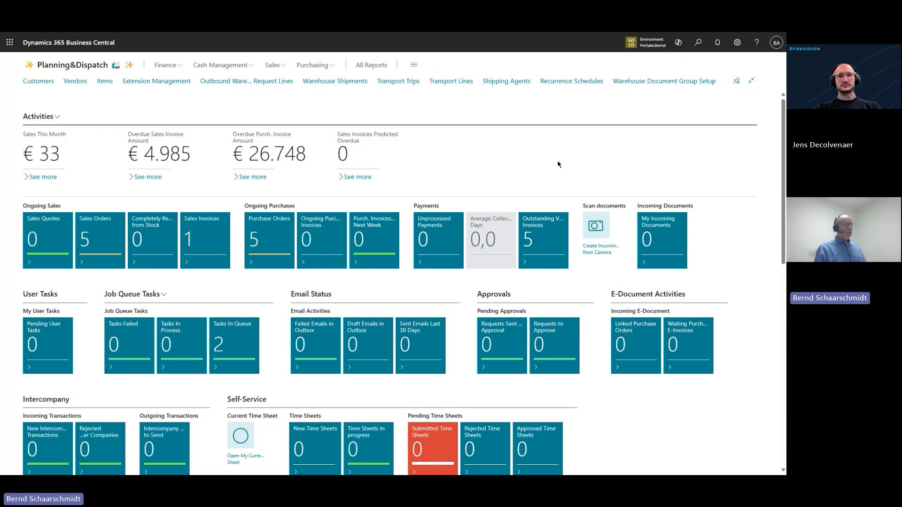
Find and open the Customer Order Worksheet, and check its order date filter.
key("alt+q")
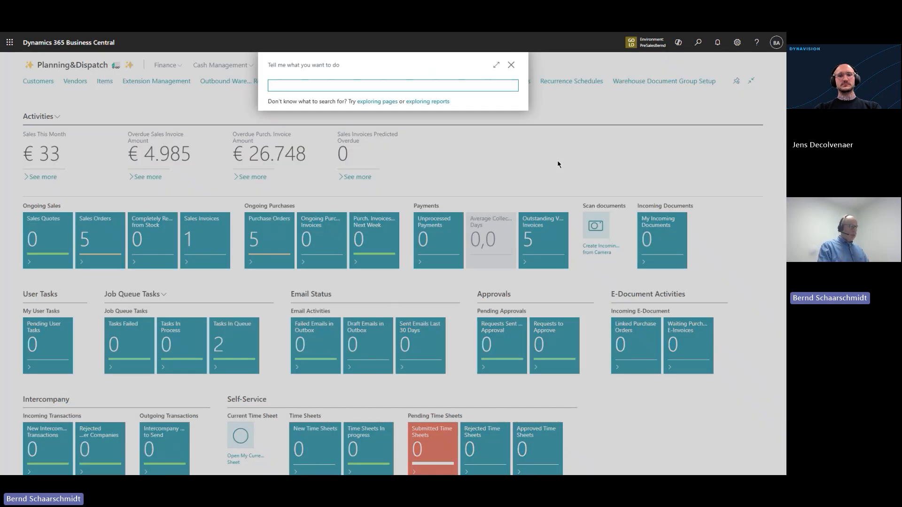
type("custo")
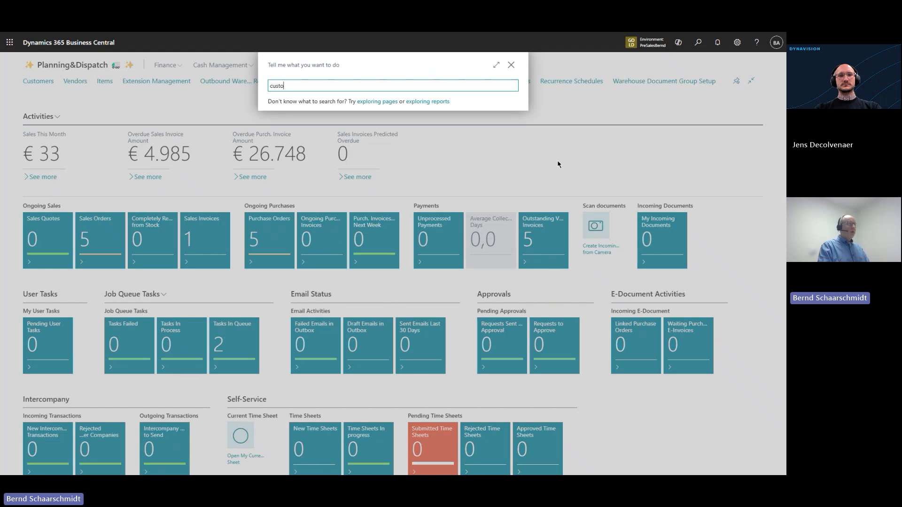
type("m ord wor")
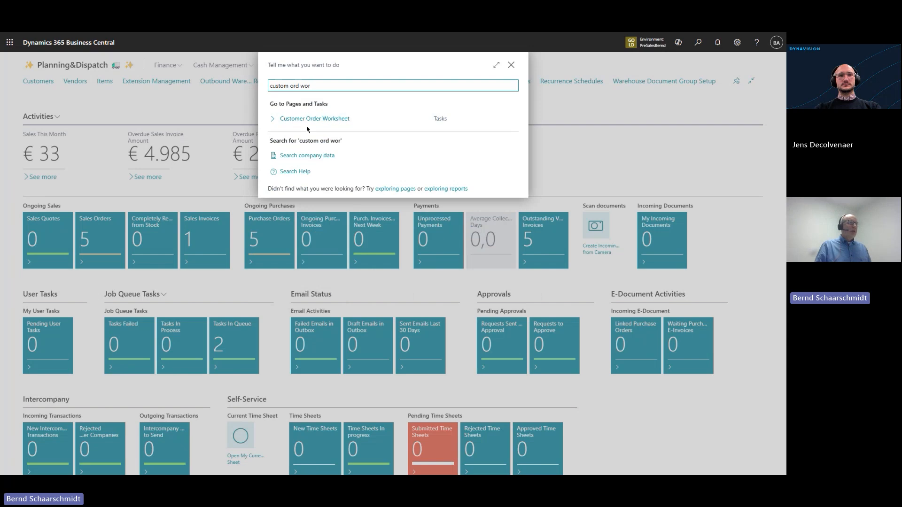
left_click(303, 120)
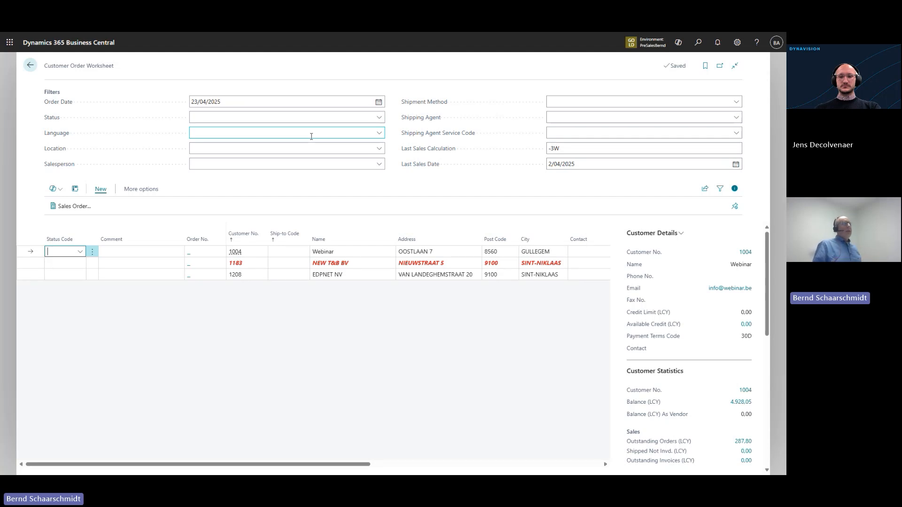
left_click(212, 103)
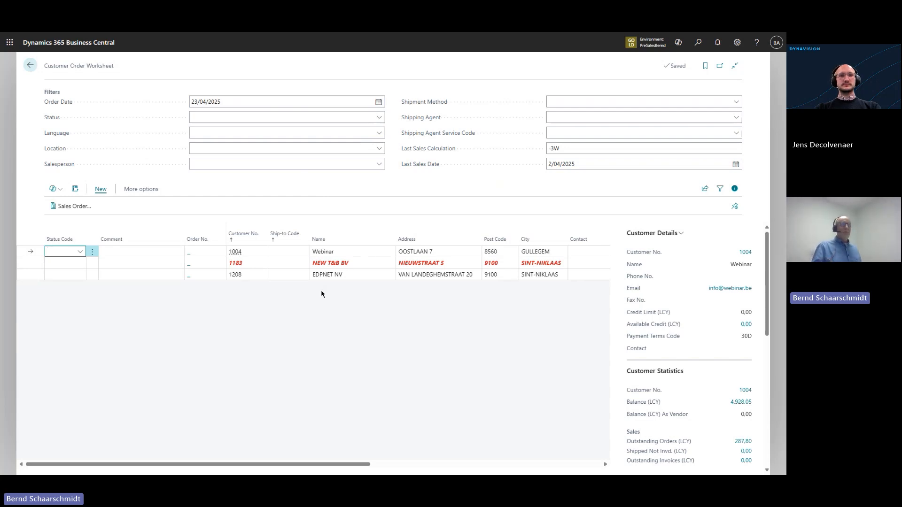
Open the Webinar customer's card in edit mode and view its order delivery schedules from the shipping details.
left_click(745, 253)
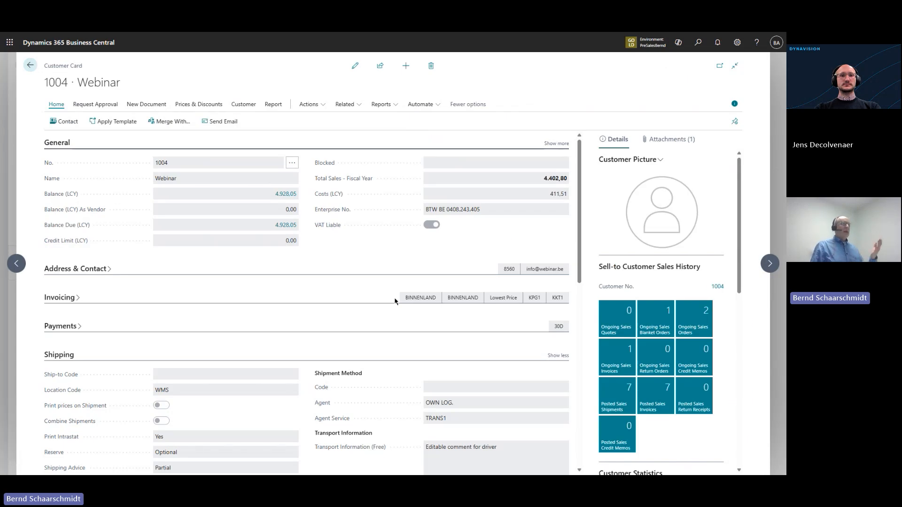
scroll(395, 301, "down", 4)
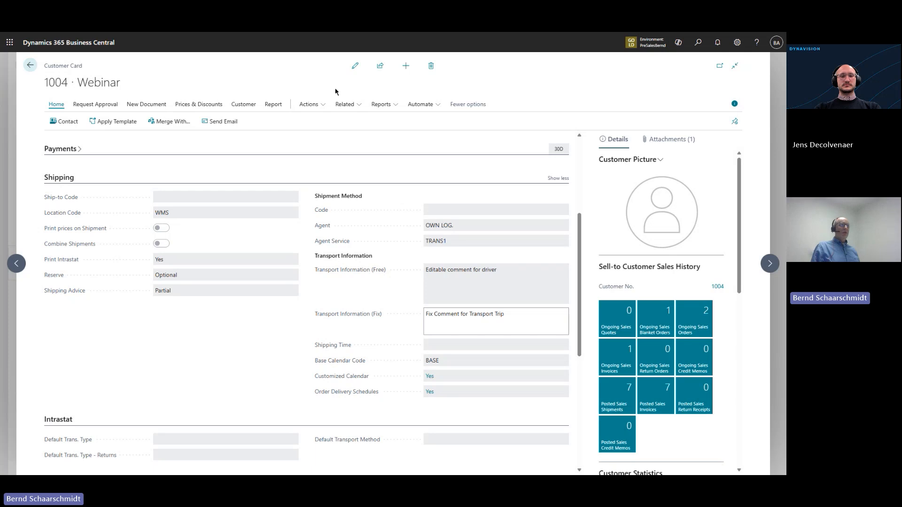
left_click(355, 66)
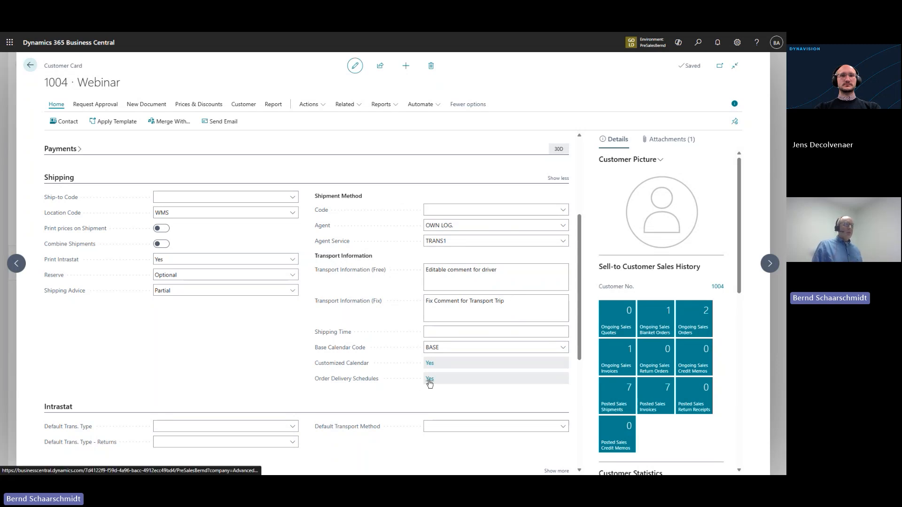
left_click(429, 381)
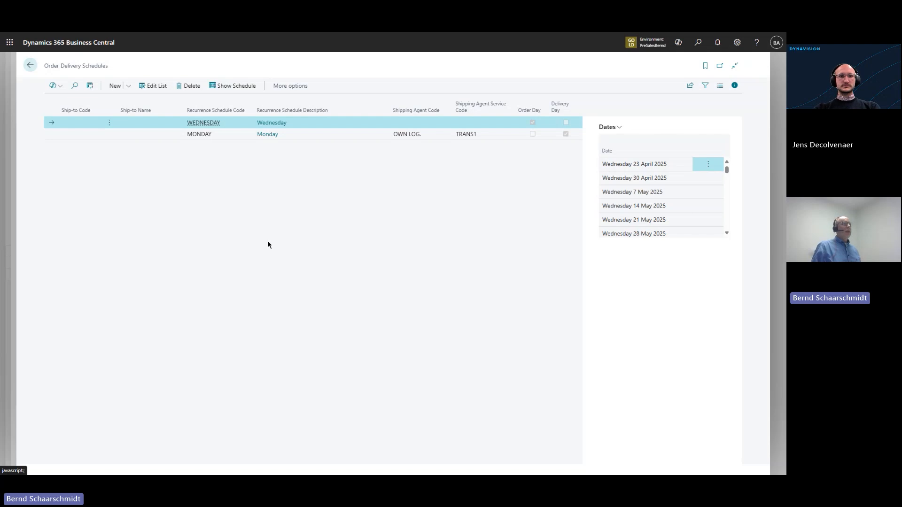
Open the full recurrence schedule list from the WEDNESDAY code, review its weekly recurrence card, and close the card without changes.
left_click(208, 125)
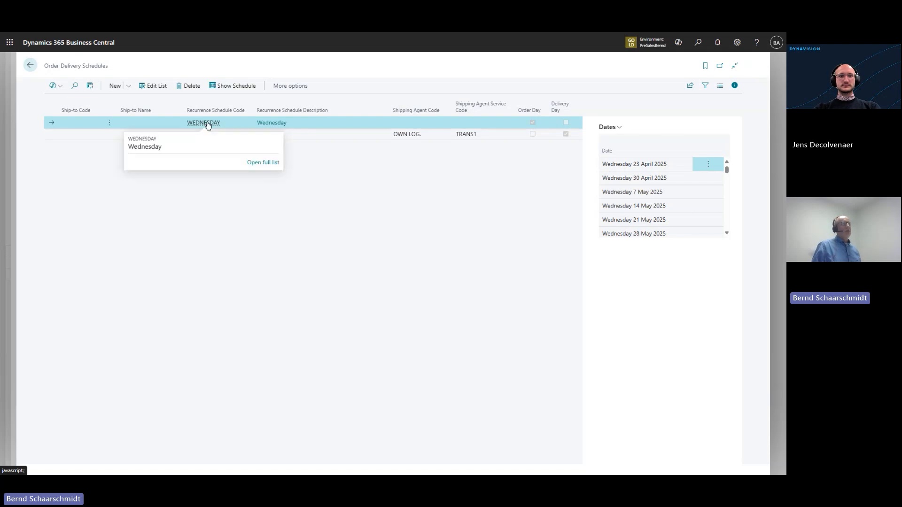
left_click(267, 163)
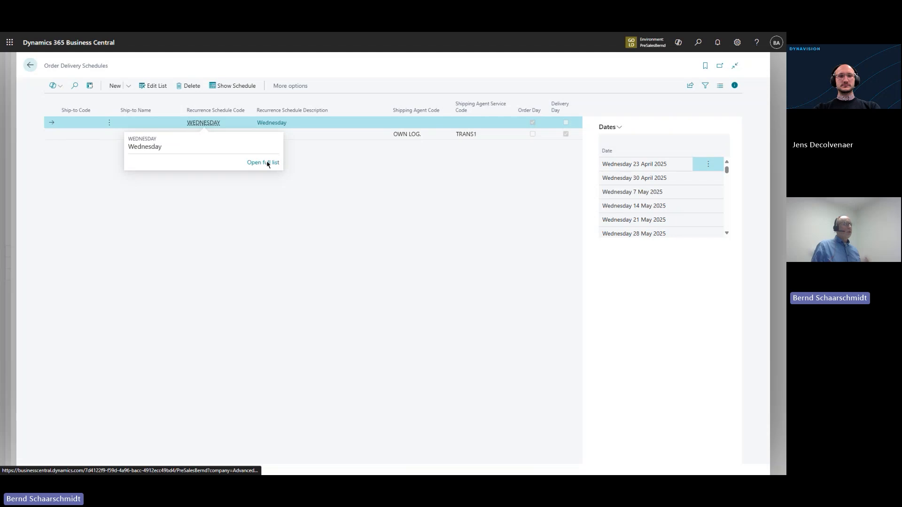
left_click(237, 88)
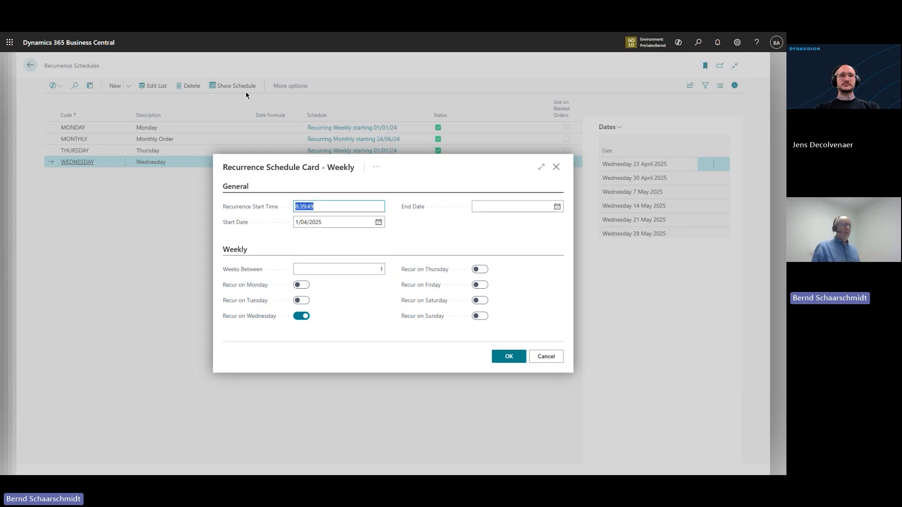
left_click(546, 357)
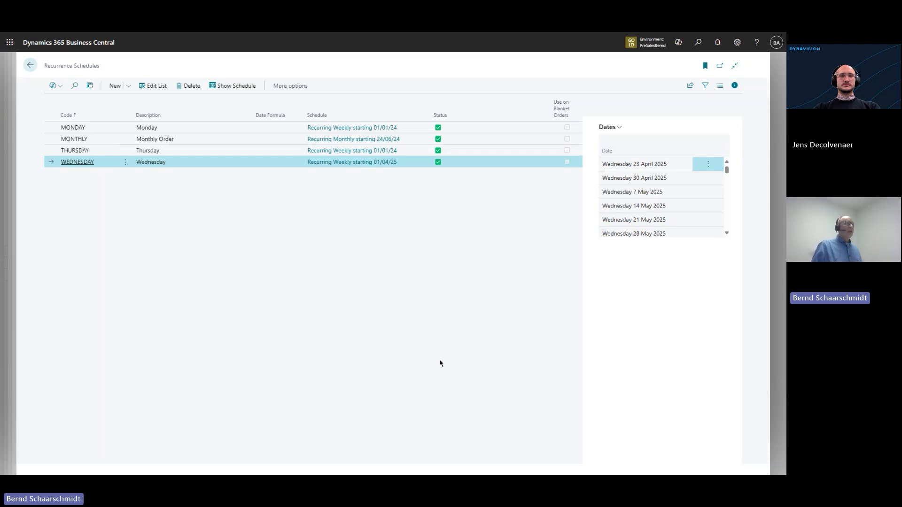
Review the MONTHLY recurrence schedule card, close it without changes, and return to the order delivery schedules.
left_click(224, 139)
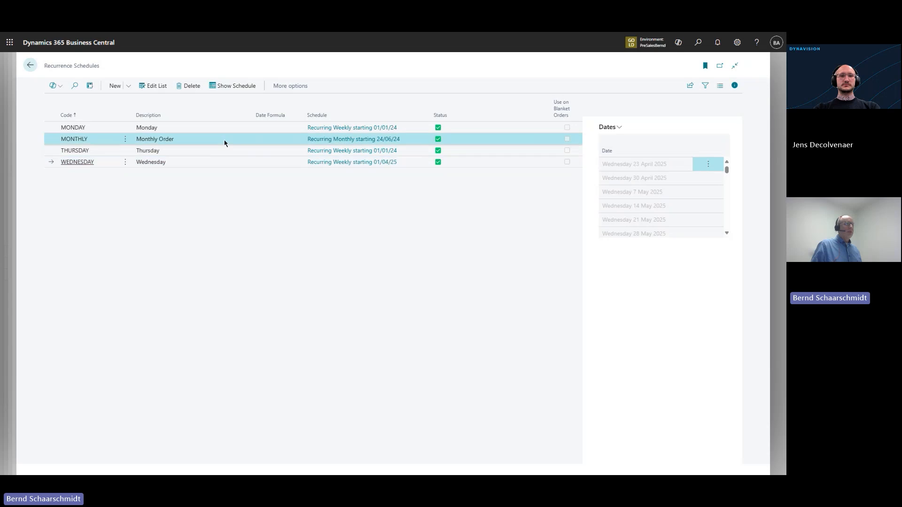
left_click(233, 86)
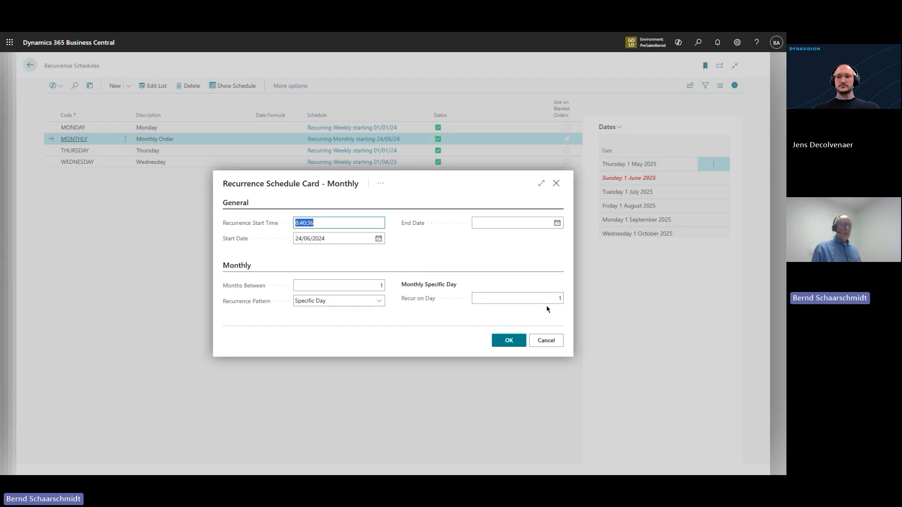
left_click(562, 340)
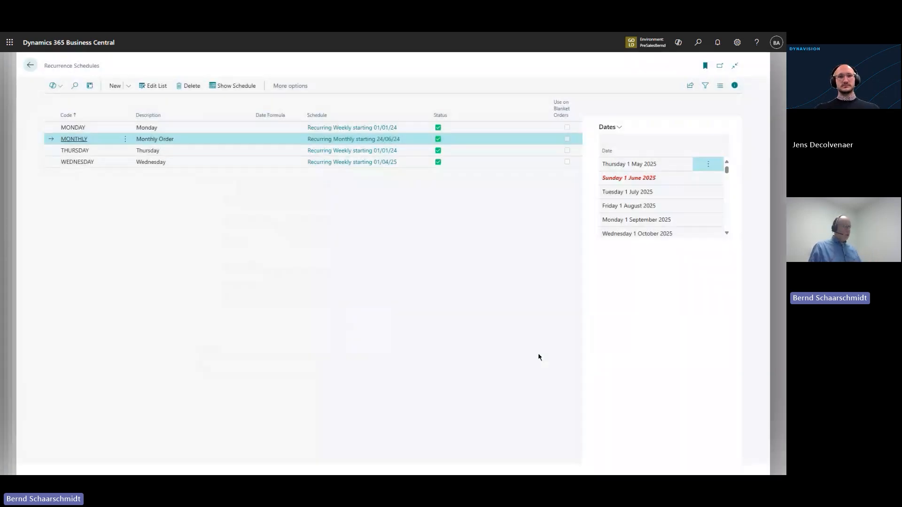
key("Escape")
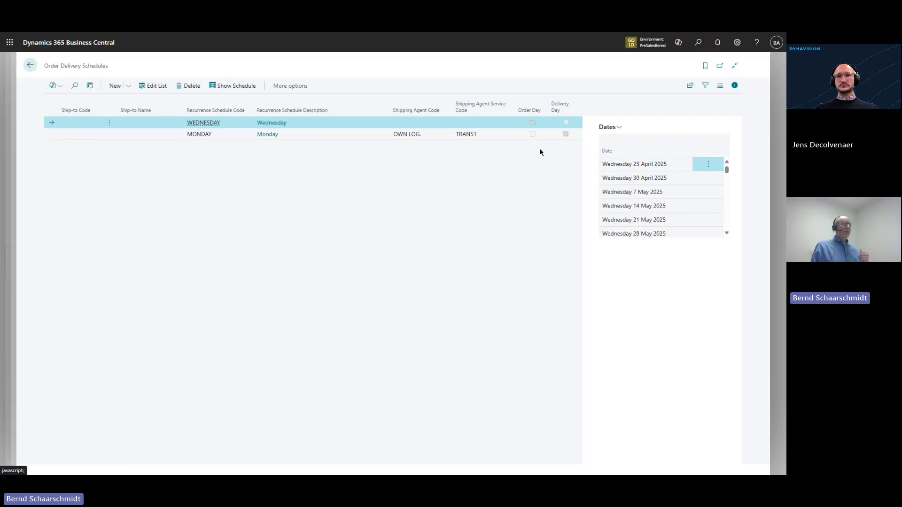
Review the dates of the MONDAY delivery schedule, and return to the Customer Order Worksheet.
left_click(566, 135)
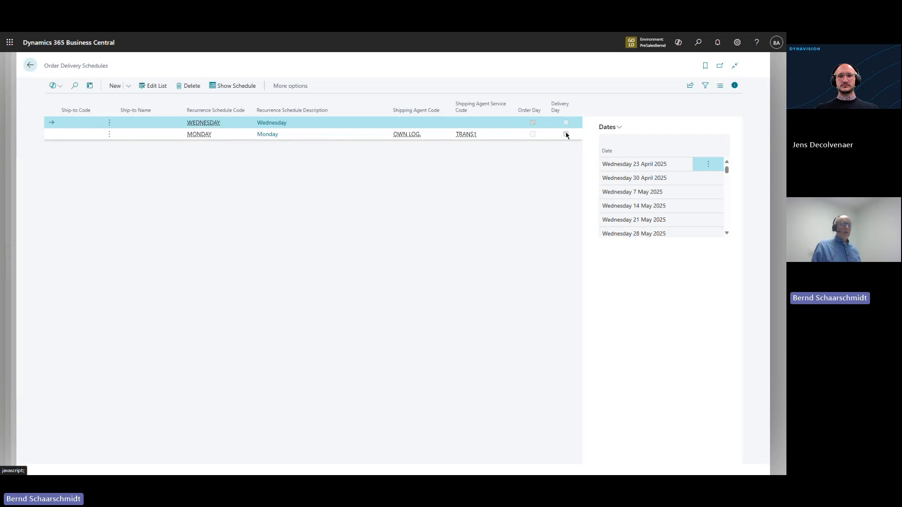
left_click(326, 138)
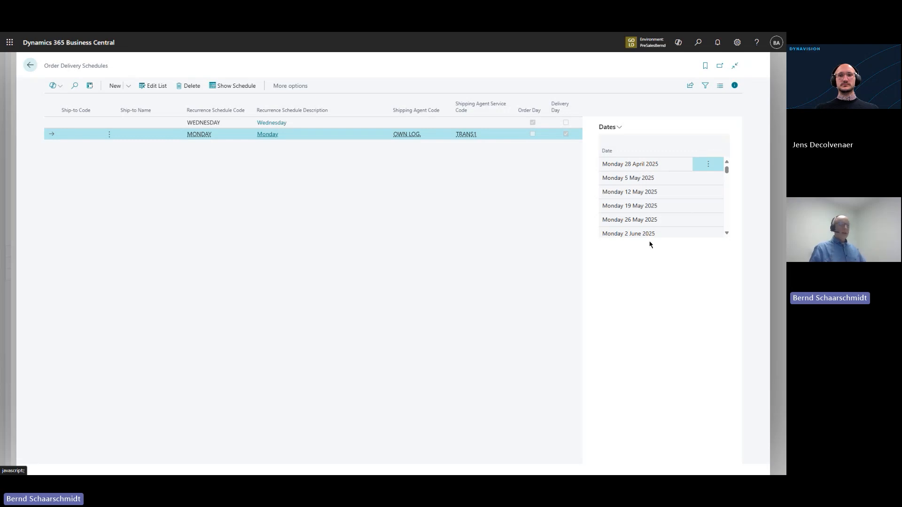
key("Escape")
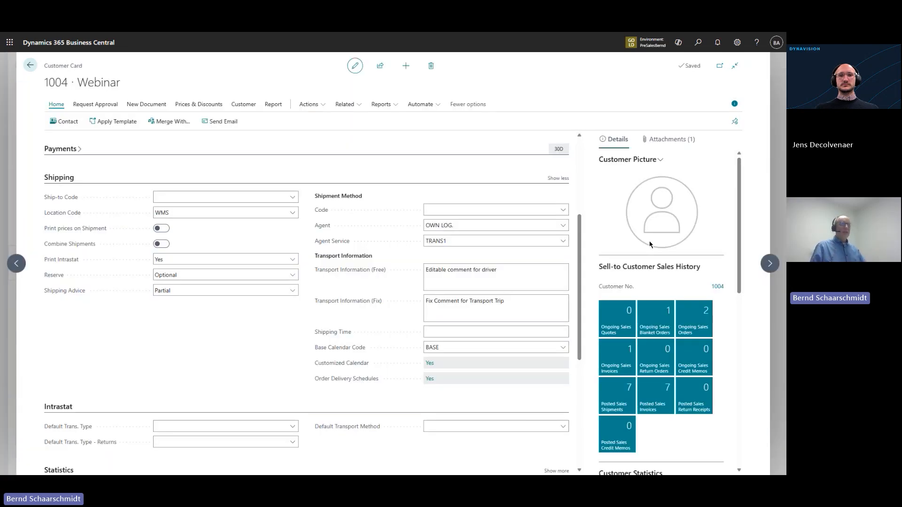
key("Escape")
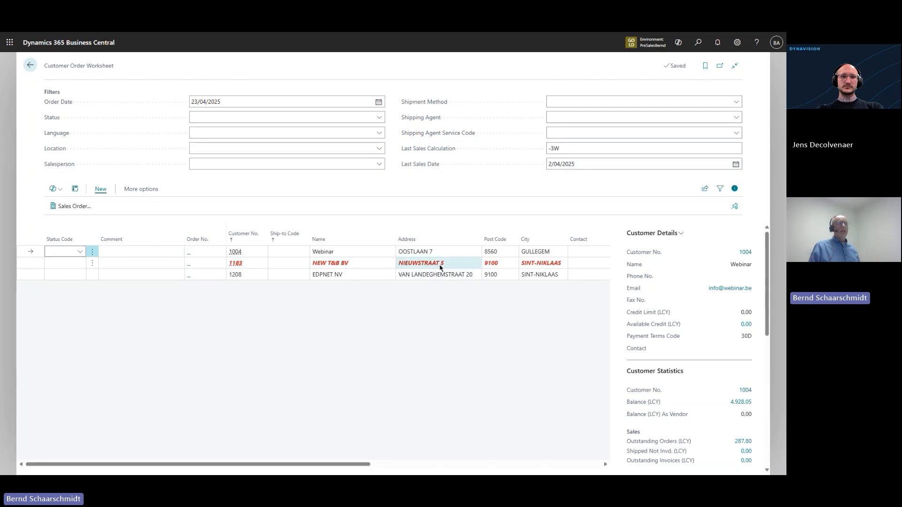
Examine the NEW T&B BV line together with the Last Sales Calculation and Last Sales Date filters.
left_click(451, 267)
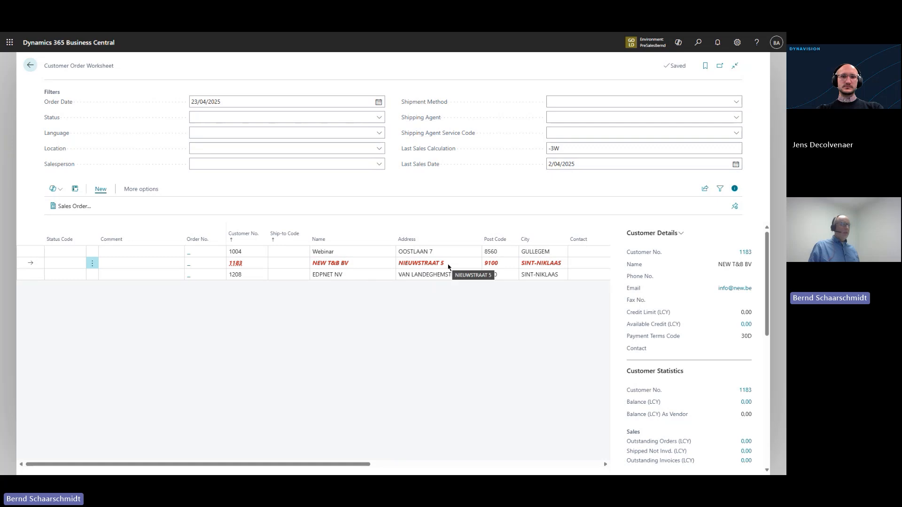
left_click(421, 150)
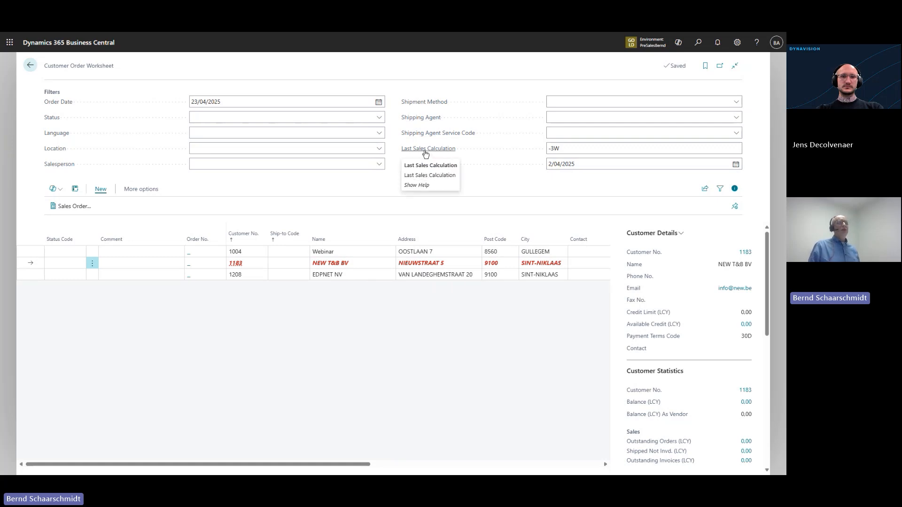
left_click(560, 149)
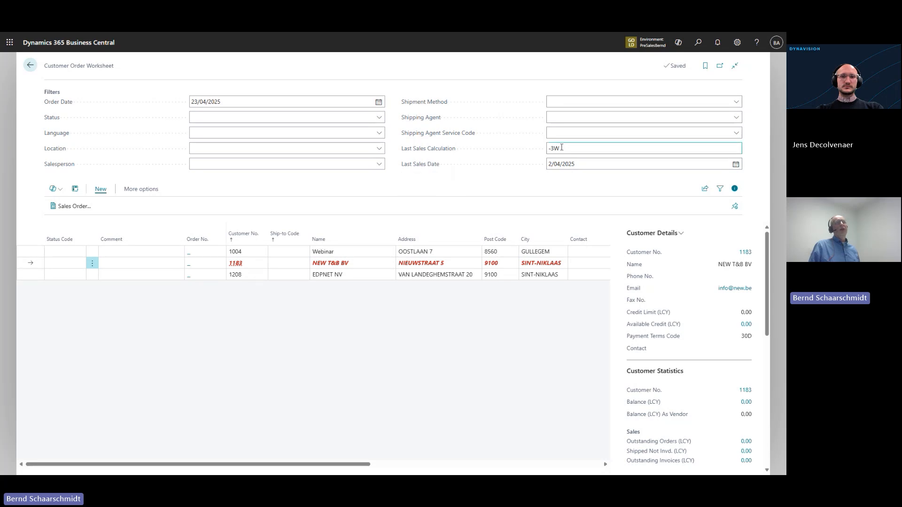
left_click(560, 163)
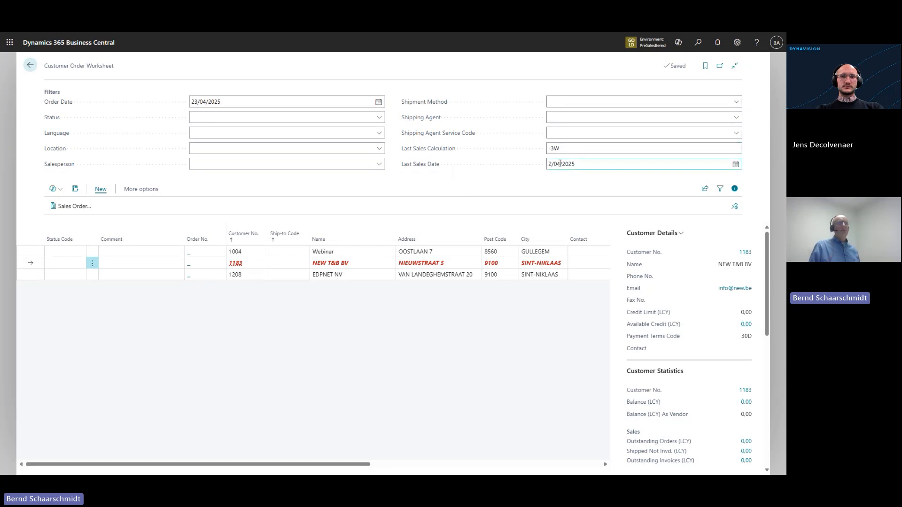
left_click(560, 148)
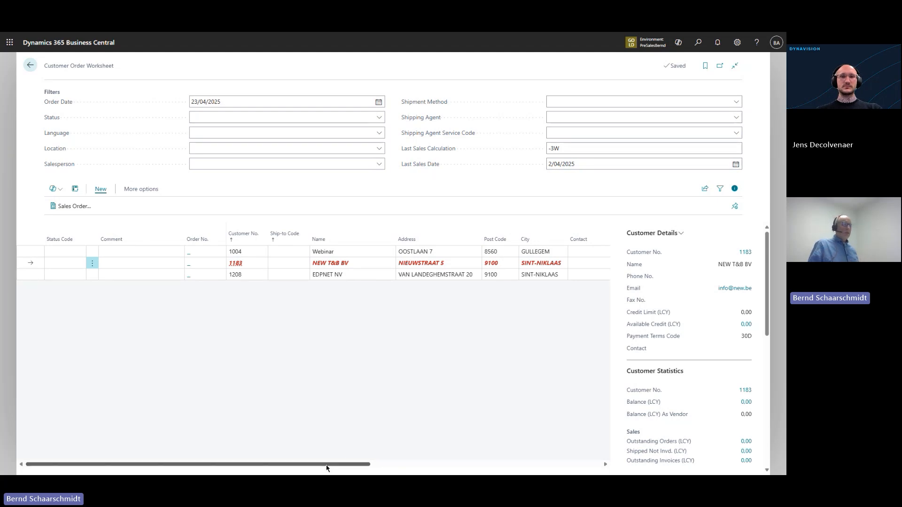
View the posted sales invoice lines of EDPNET NV from the worksheet, and close the list.
left_click_drag(321, 466, 531, 459)
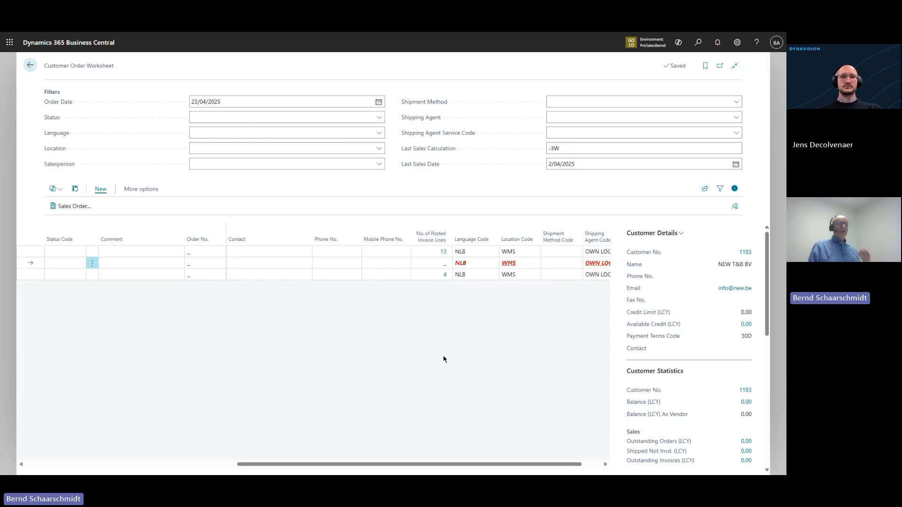
left_click(445, 276)
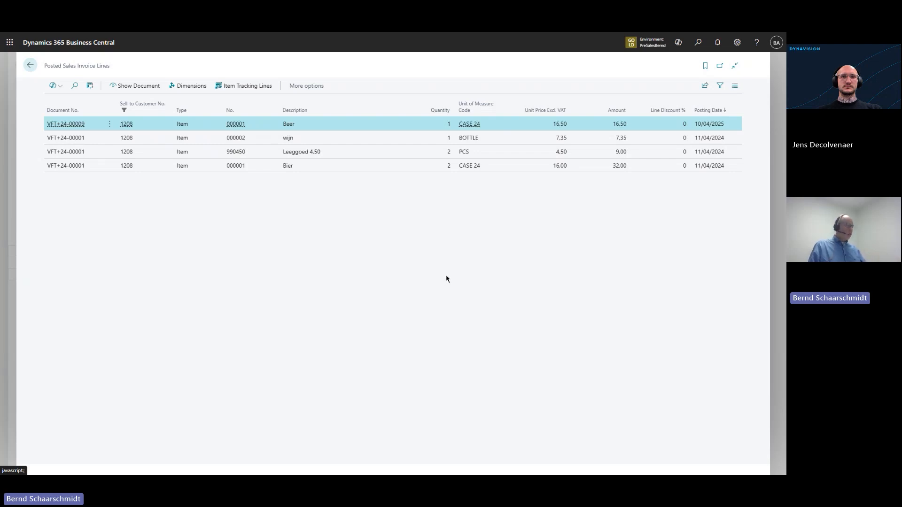
key("Escape")
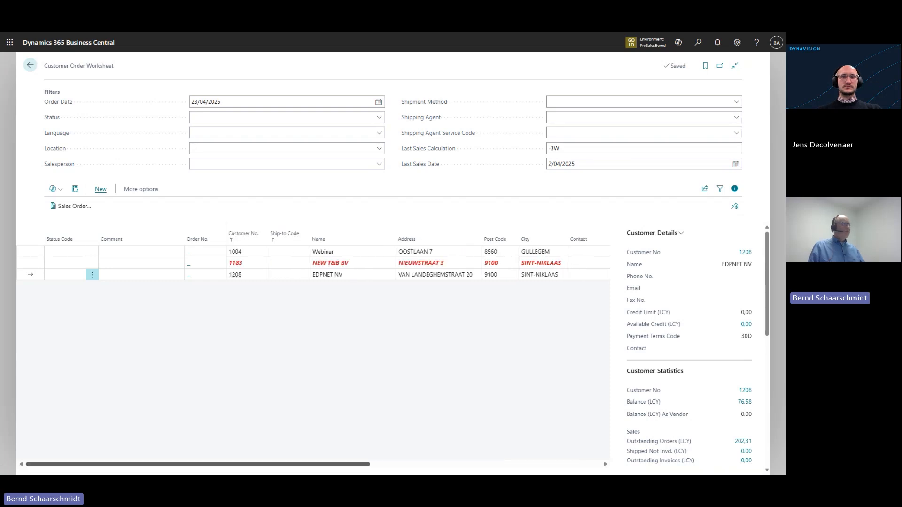
Create a sales order for the Webinar customer from its worksheet line and check the requested delivery date.
left_click(142, 252)
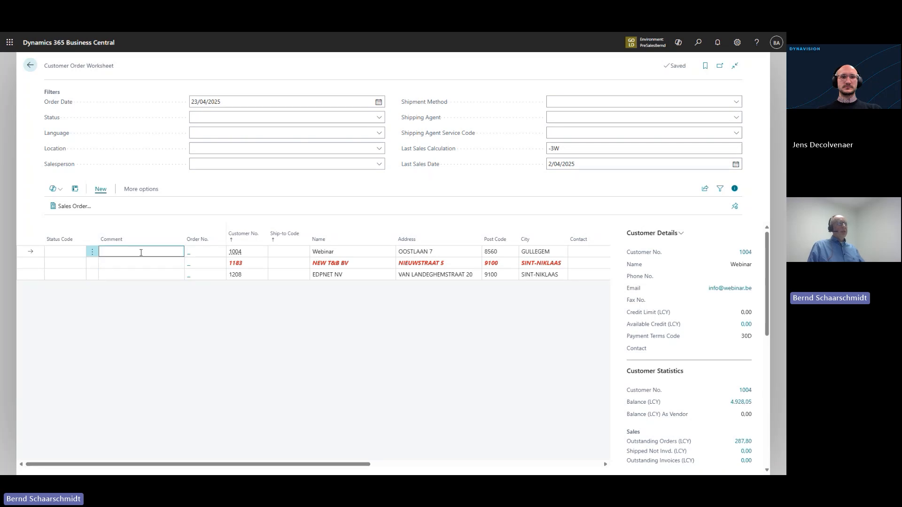
left_click(87, 207)
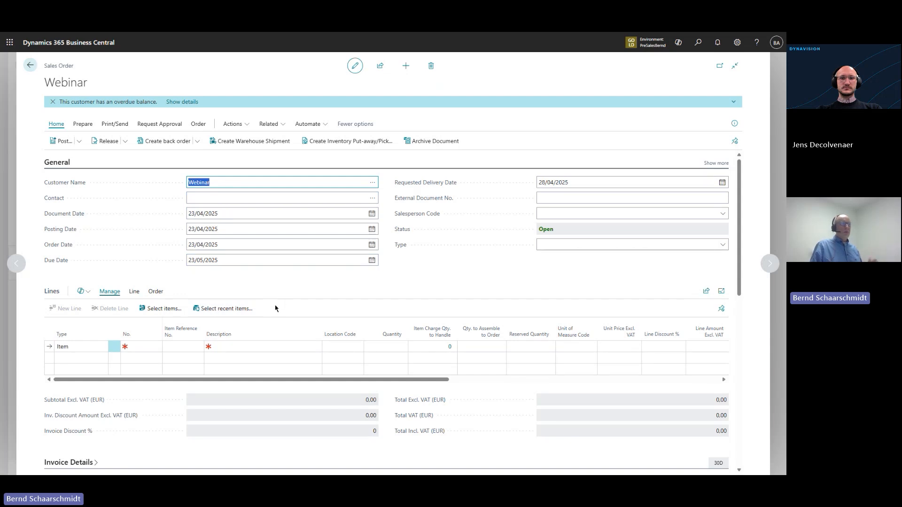
left_click(548, 182)
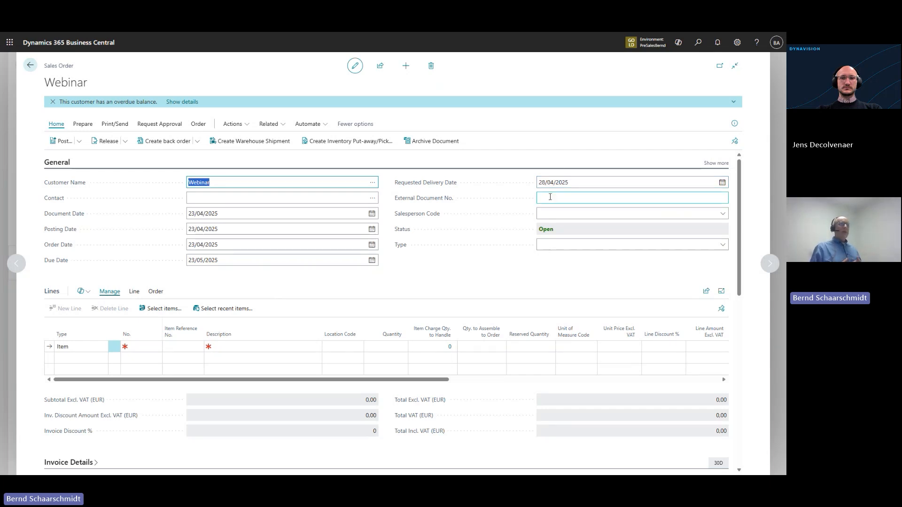
left_click(558, 183)
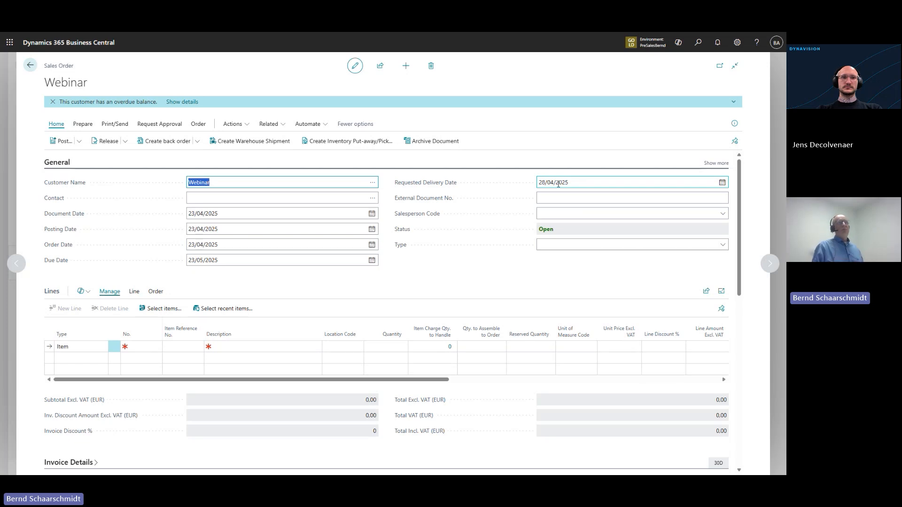
Enter "beer" as the item number on the first sales order line.
left_click(149, 344)
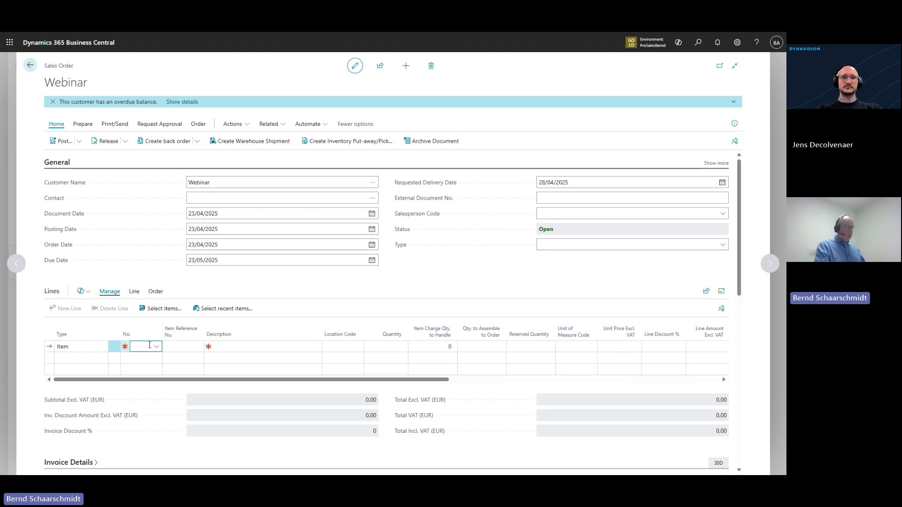
type("beer")
key("Tab")
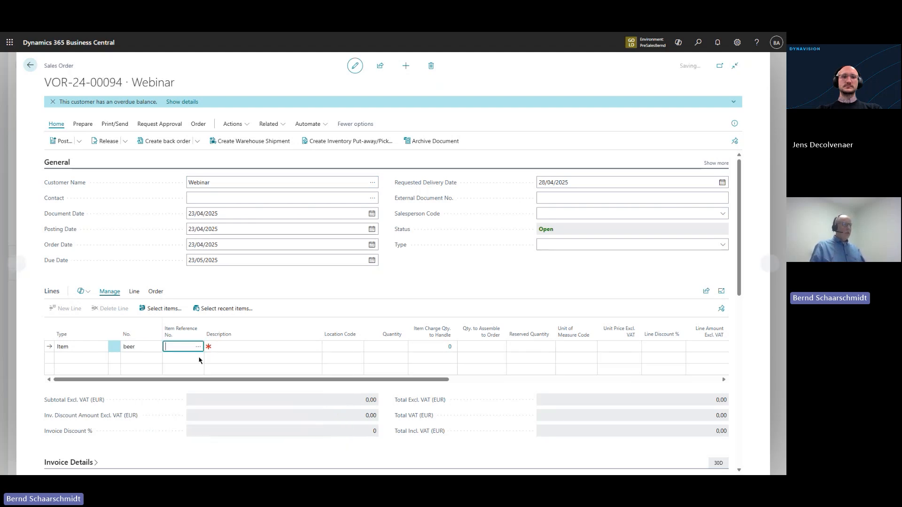
Set the quantity of the beer line on the sales order to 2.
key("Tab")
type("2")
key("Tab")
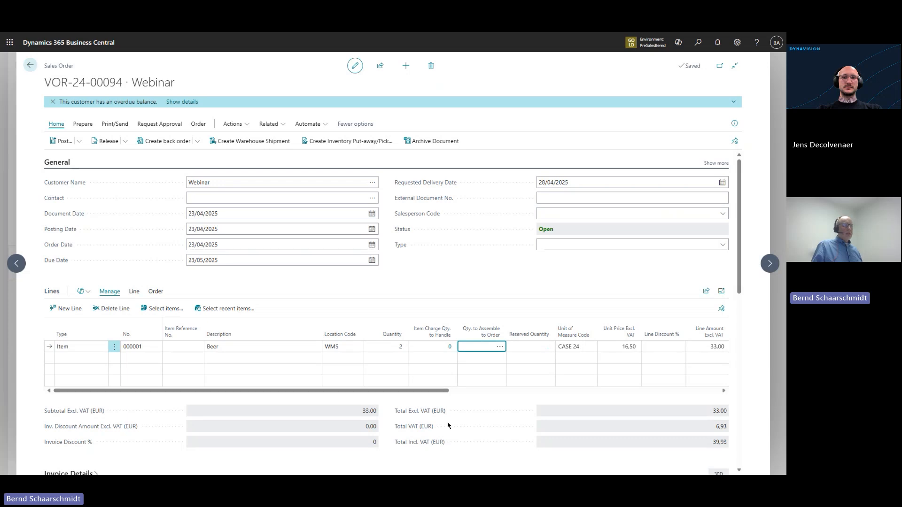
Add a second line reading "additional info for the driver" to the sales order's Transport Information.
scroll(447, 425, "down", 10)
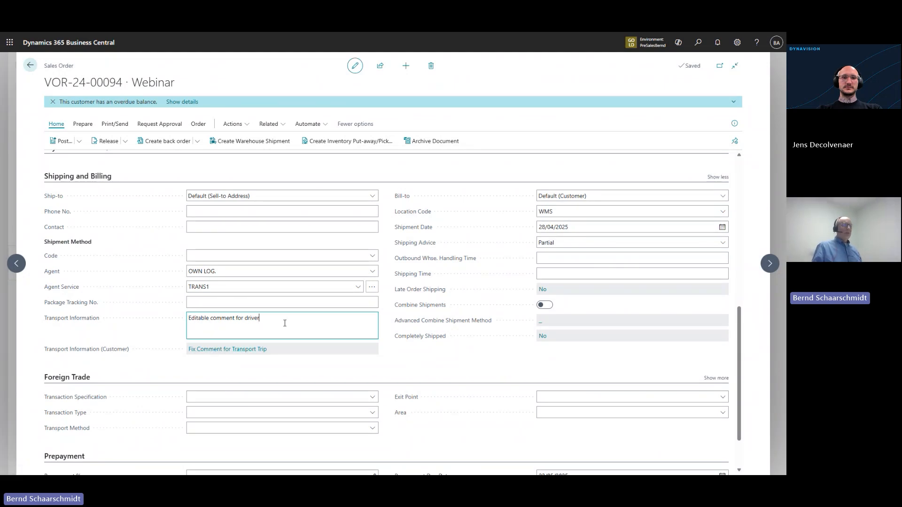
left_click(265, 335)
type("a")
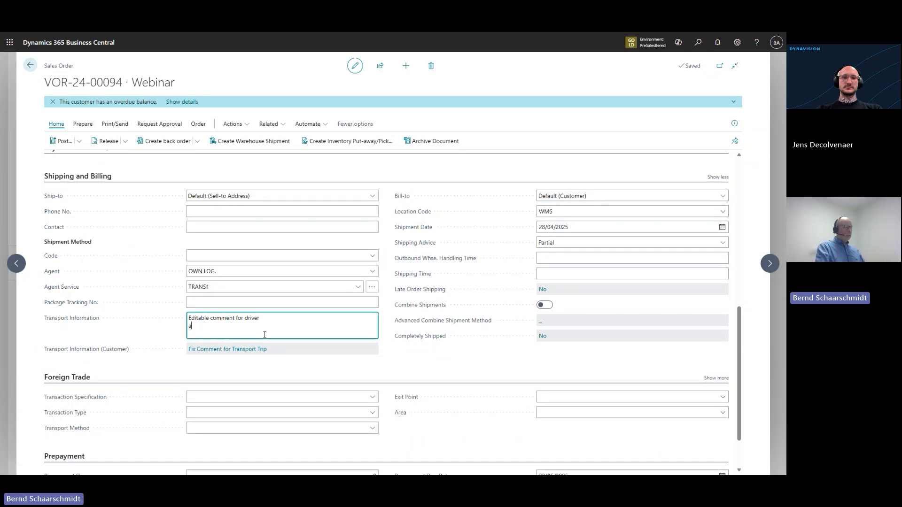
type("dditional info for the driver")
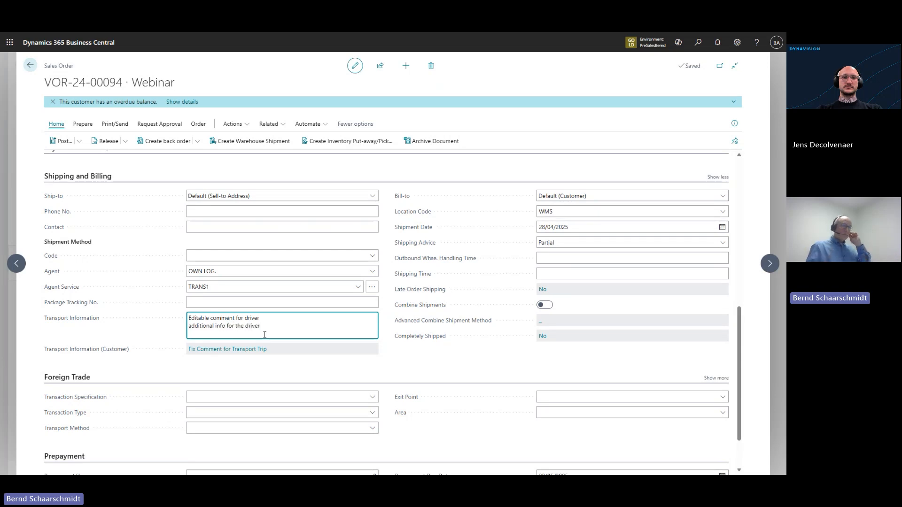
left_click(460, 358)
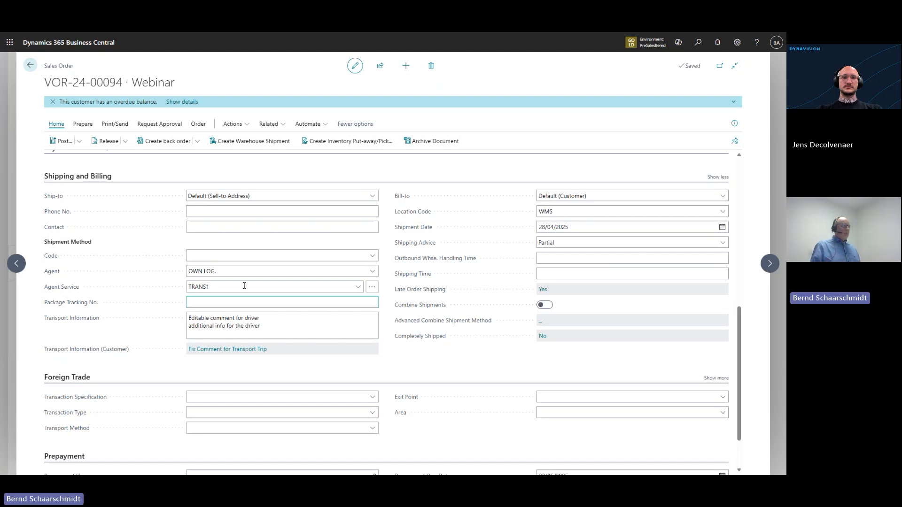
Check the shipping agent and agent service on the sales order, and return to the Customer Order Worksheet.
left_click(212, 269)
left_click(222, 284)
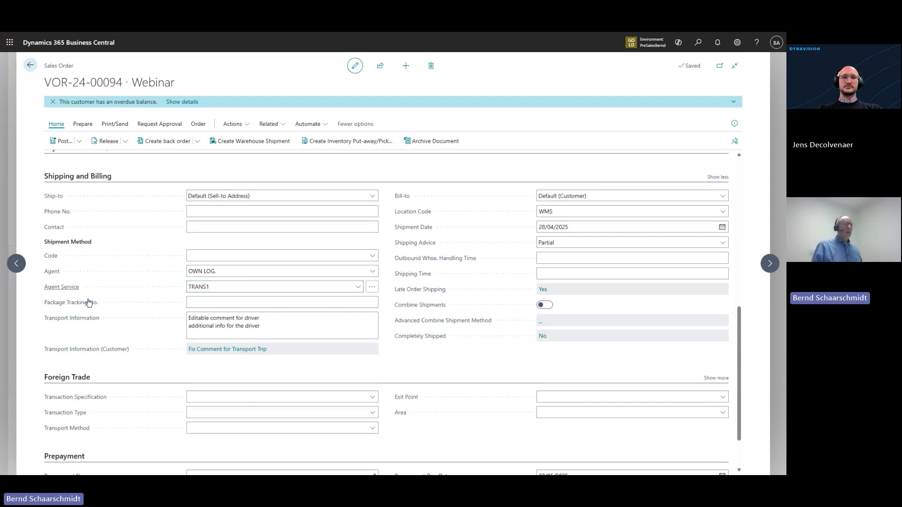
scroll(94, 305, "up", 10)
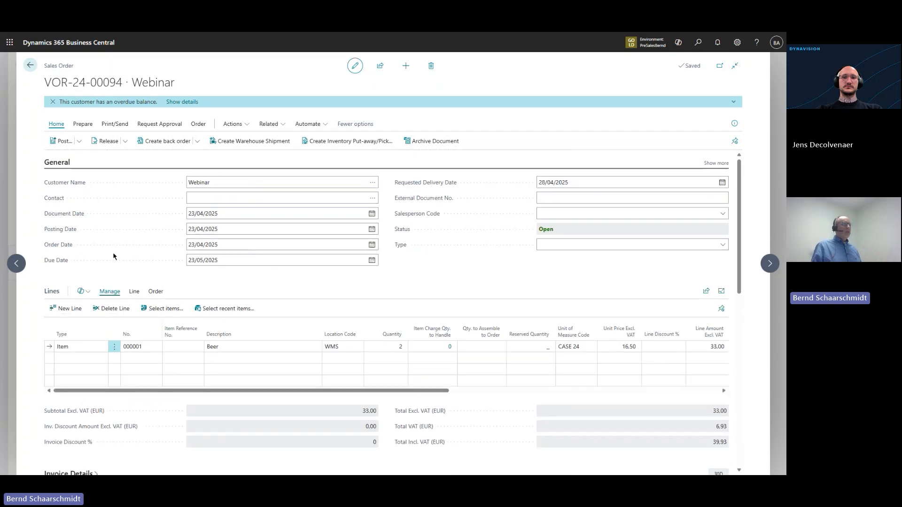
left_click(29, 67)
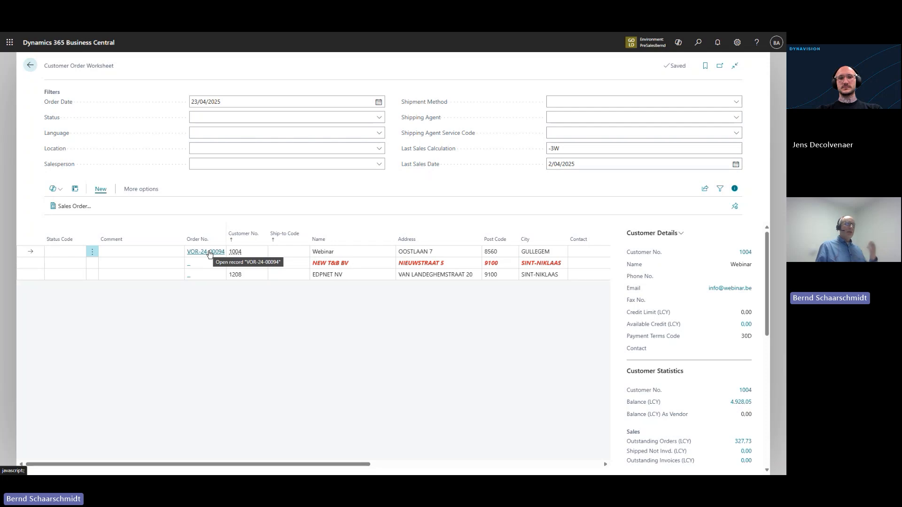
Give the Webinar worksheet line the Order confirmed status and the comment "info", and close the worksheet.
left_click(52, 253)
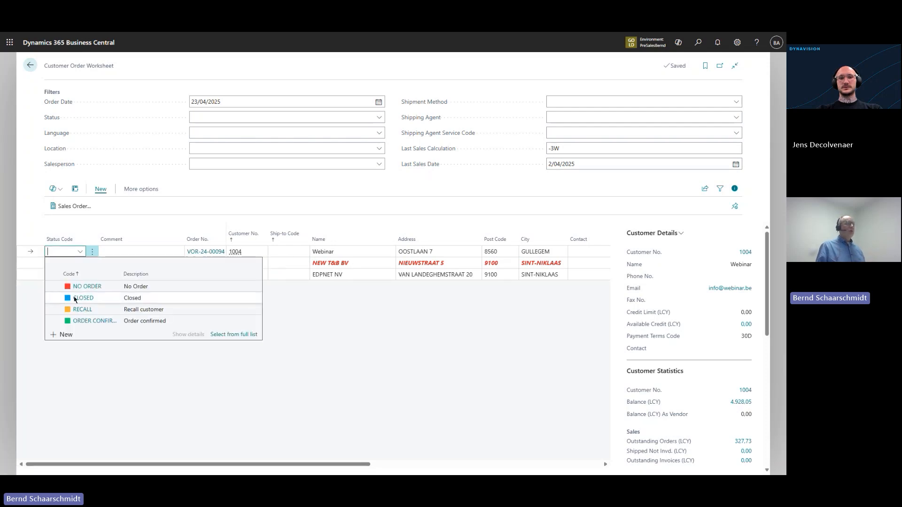
left_click(94, 321)
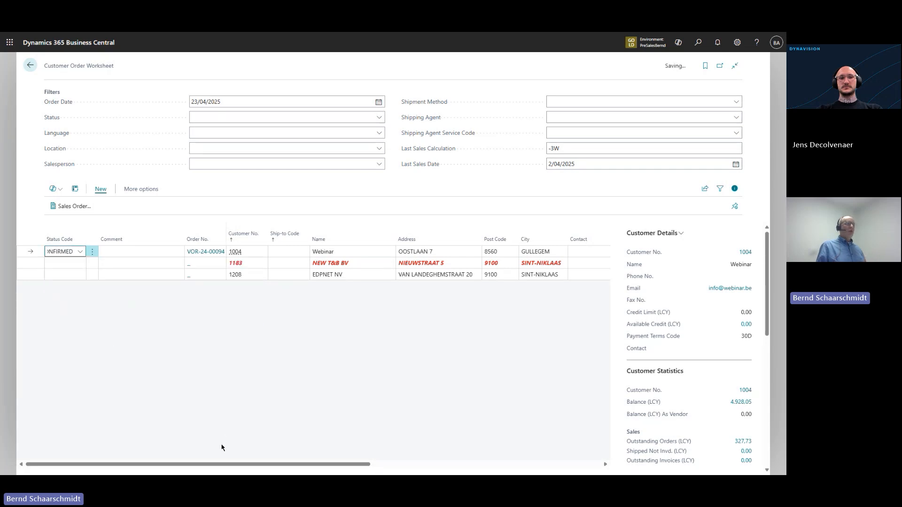
key("Tab")
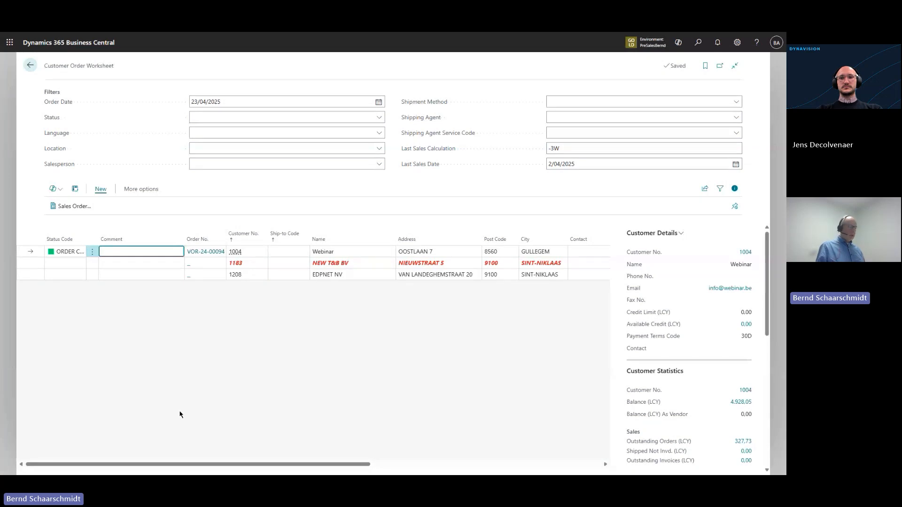
type("info")
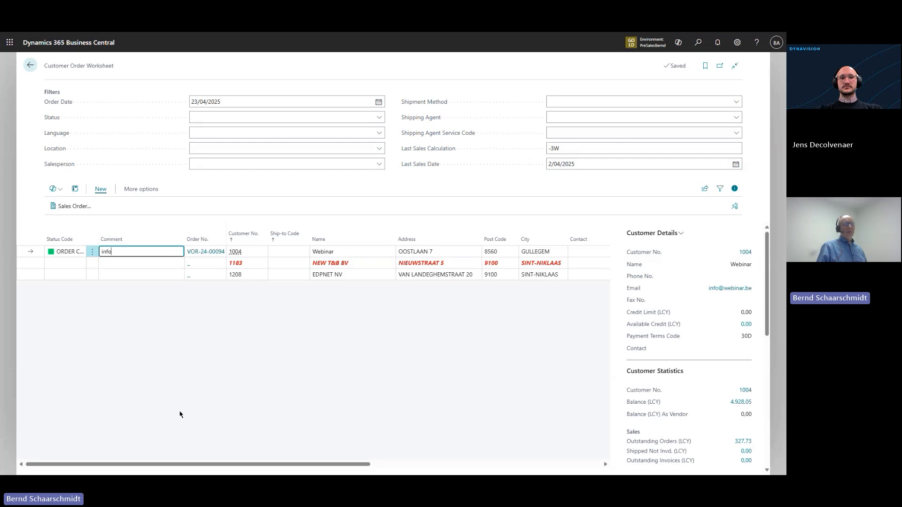
key("Down")
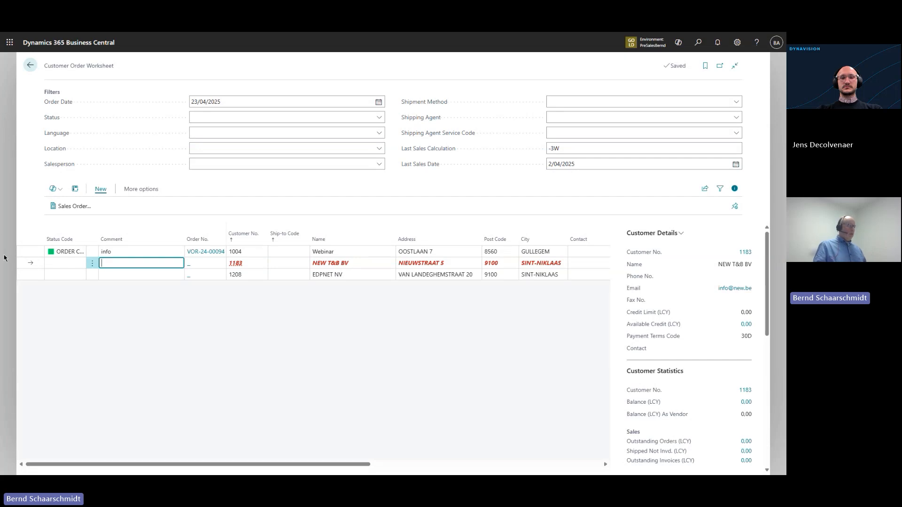
key("Escape")
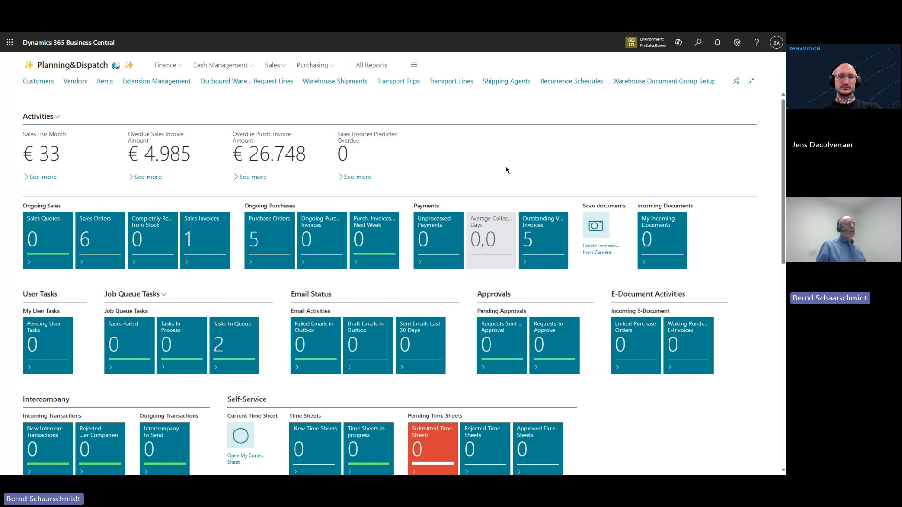
View the order comments behind the BALLS & GLORY SINT-NIKLAAS beer line in the Outbound Warehouse Request Lines, and close them.
left_click(228, 82)
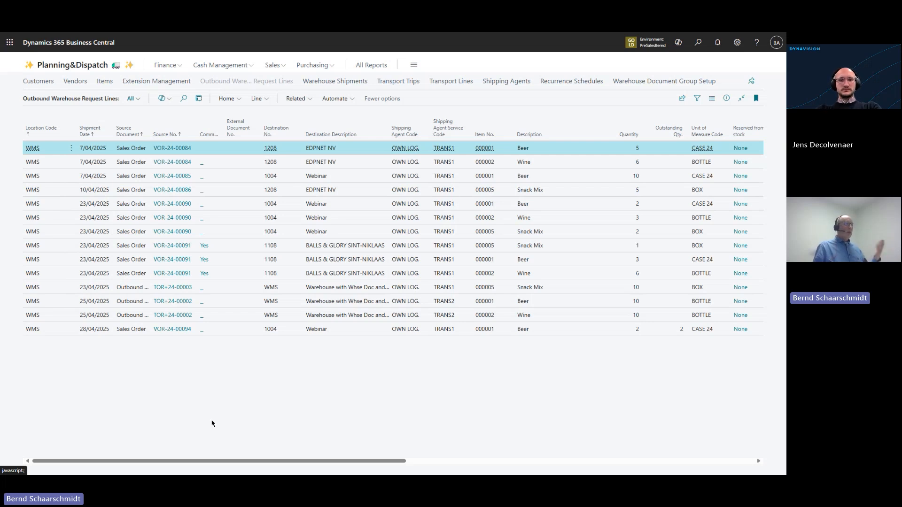
left_click(209, 262)
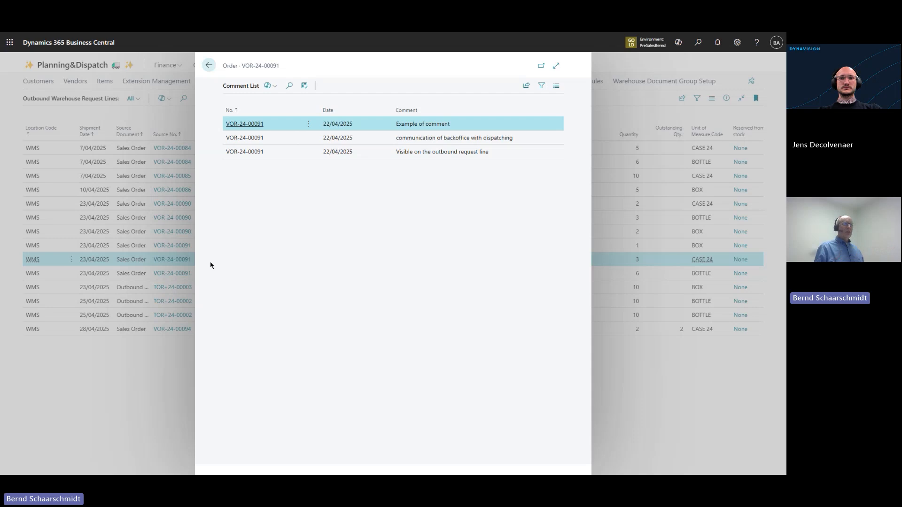
left_click(209, 67)
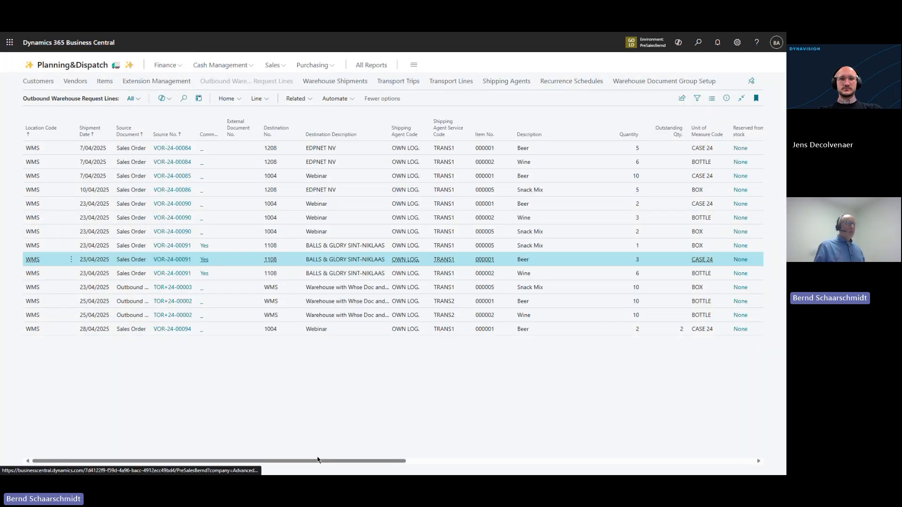
Examine the warehouse shipment, transport trip, ship-to and group code details of the new Webinar request line dated 28/04/2025.
left_click_drag(319, 462, 459, 461)
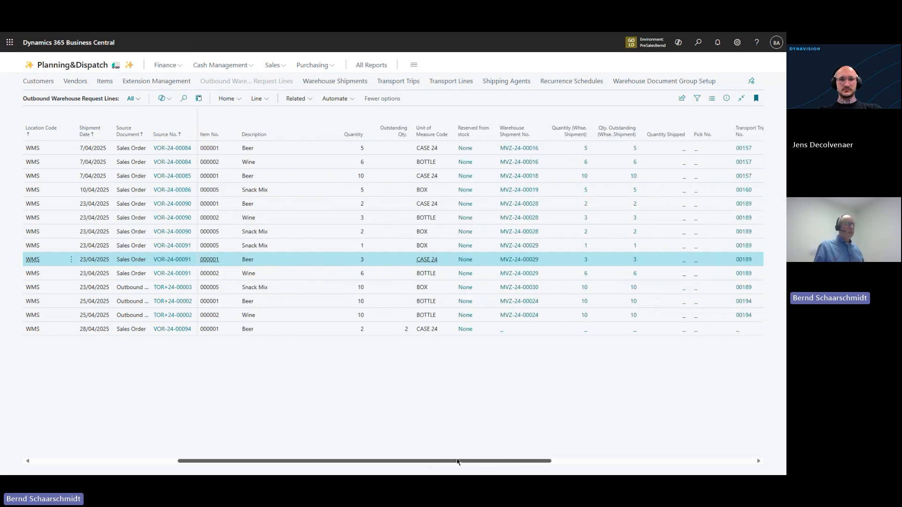
left_click(308, 332)
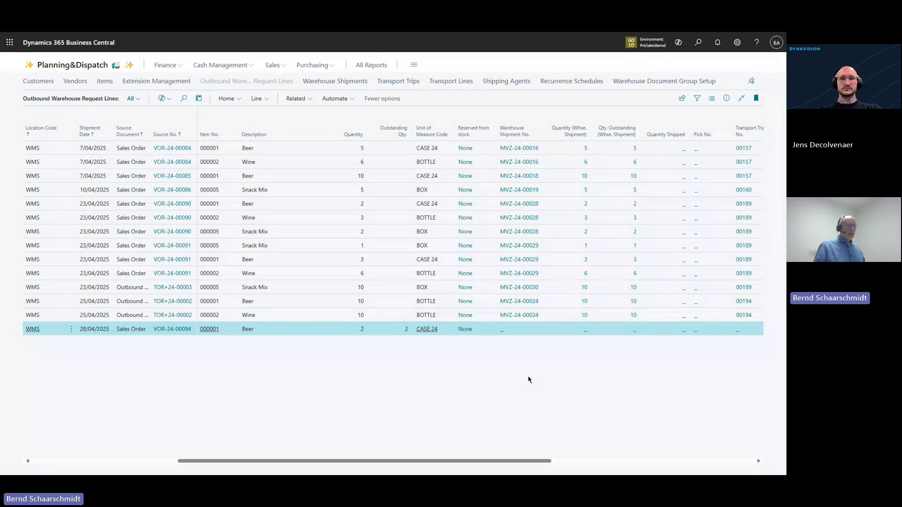
left_click_drag(461, 463, 719, 444)
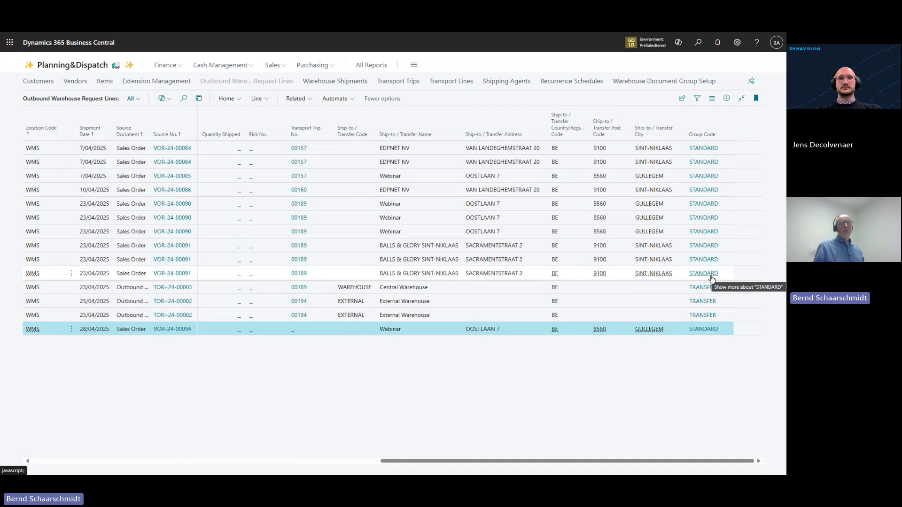
left_click(705, 331)
key("Escape")
key("Escape")
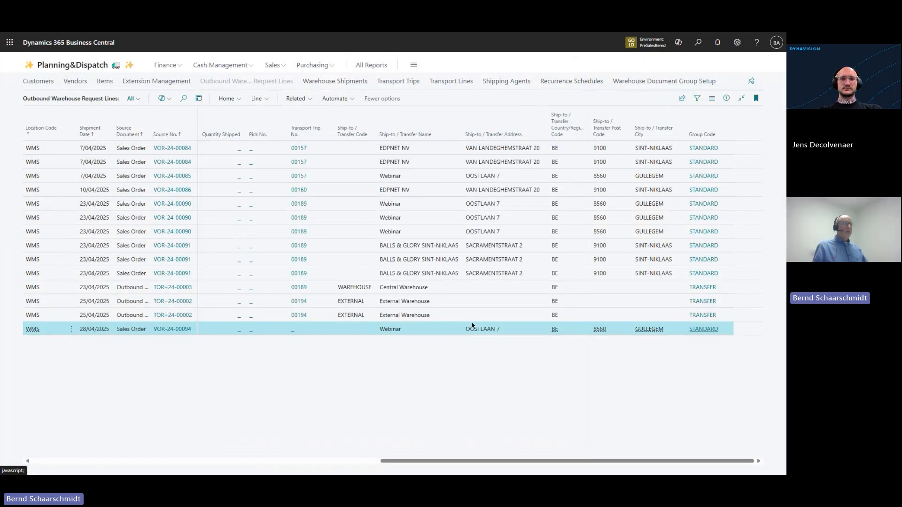
Open the Warehouse Document Group Setup for editing and review the source document types available for the TRANSFER group line.
left_click(644, 80)
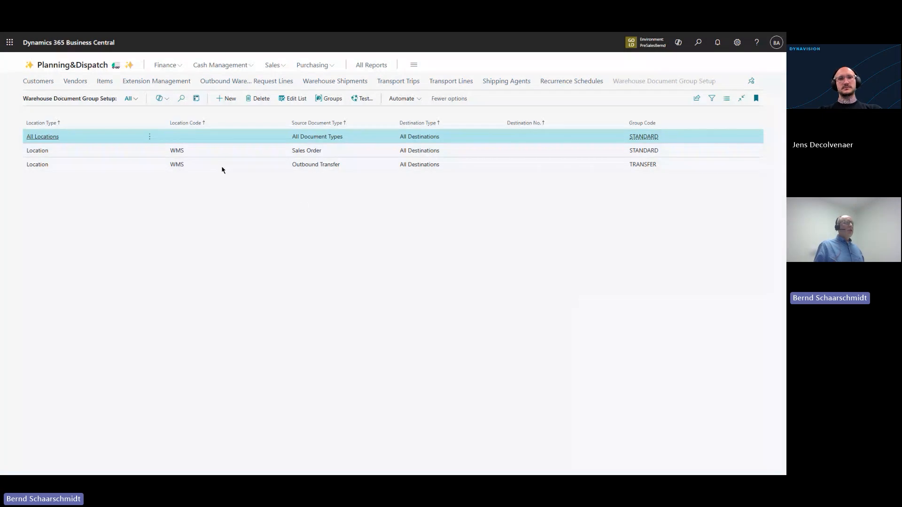
left_click(190, 164)
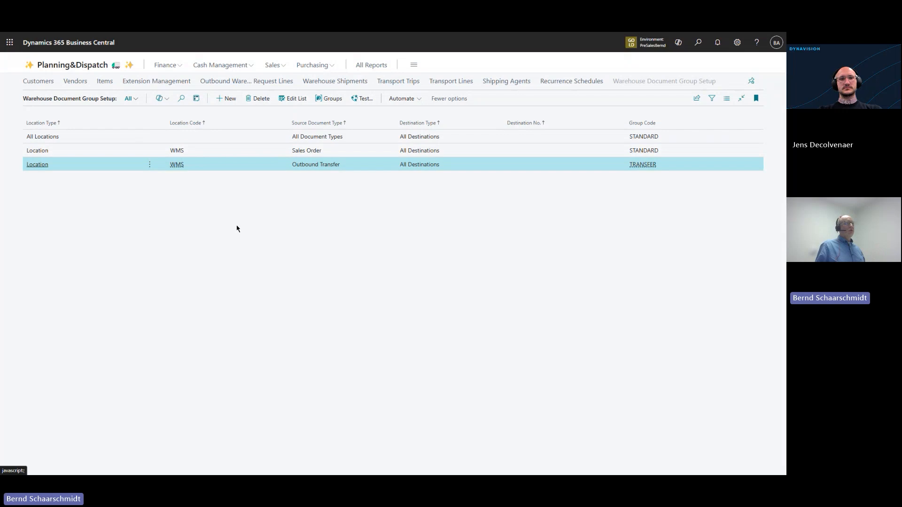
left_click(297, 99)
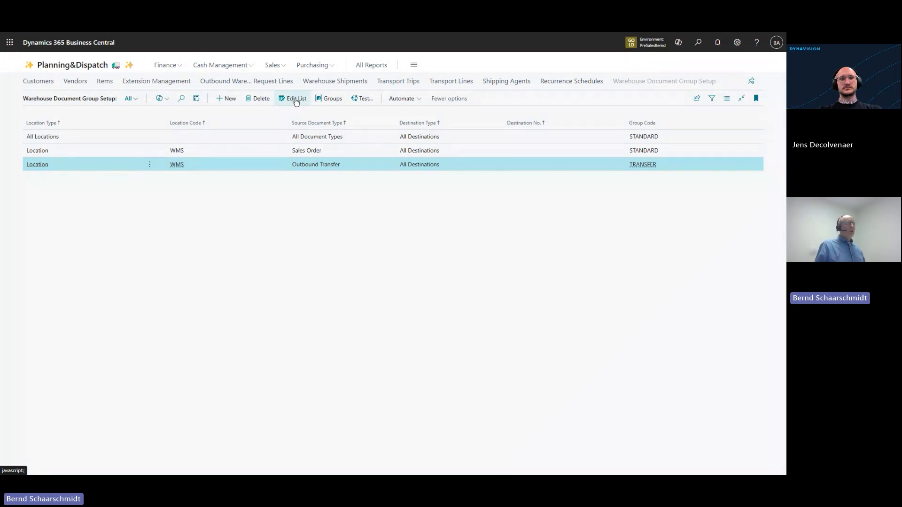
left_click(329, 149)
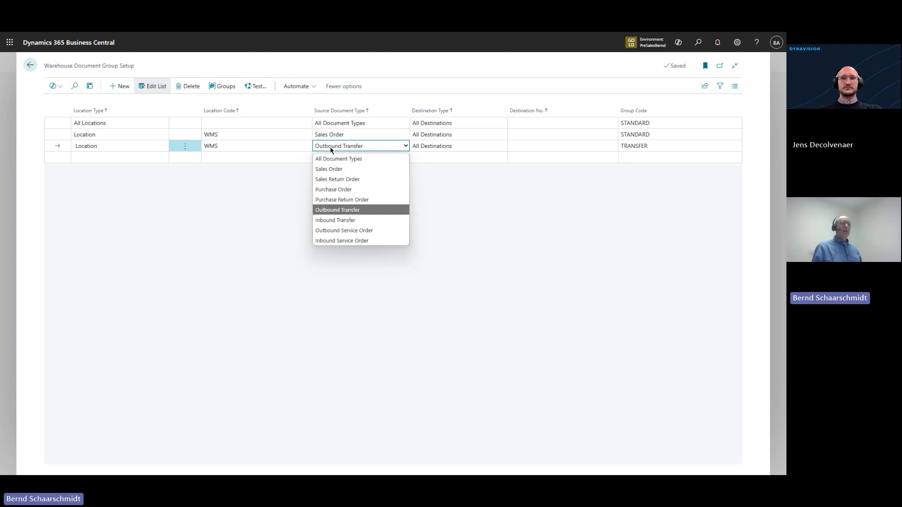
left_click(472, 280)
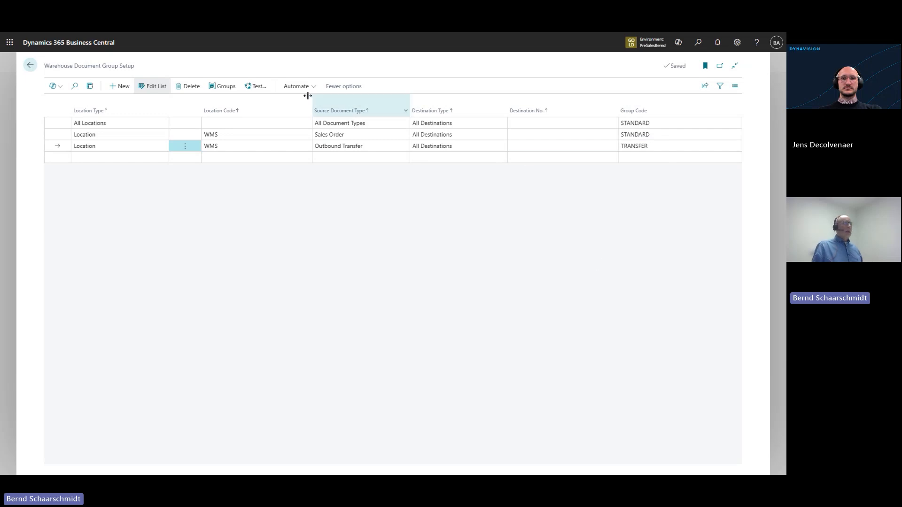
View the grouping fields of the STANDARD warehouse document group, and close the group pages back to the role center.
left_click(230, 86)
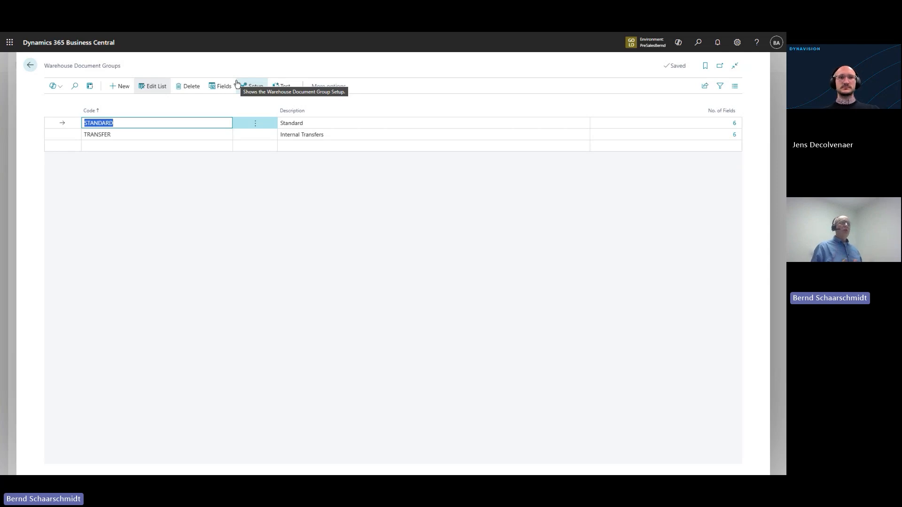
left_click(734, 125)
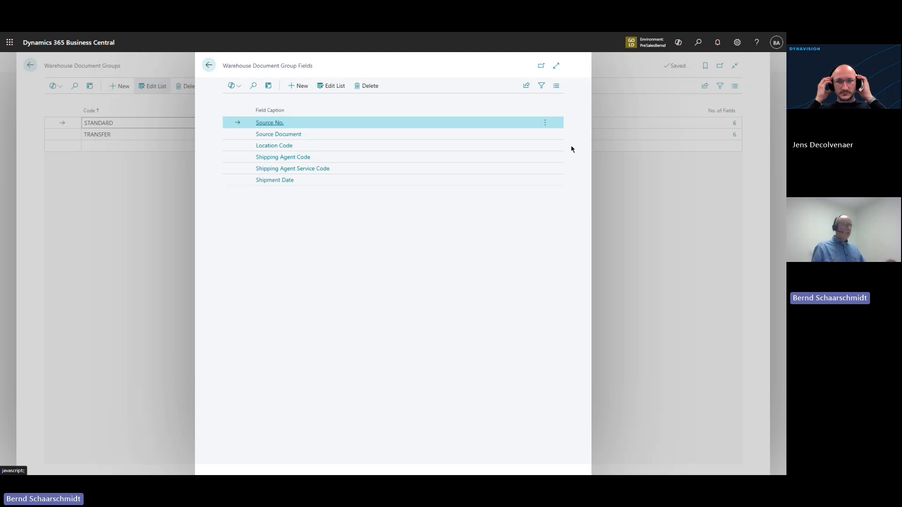
key("Escape")
key("Escape")
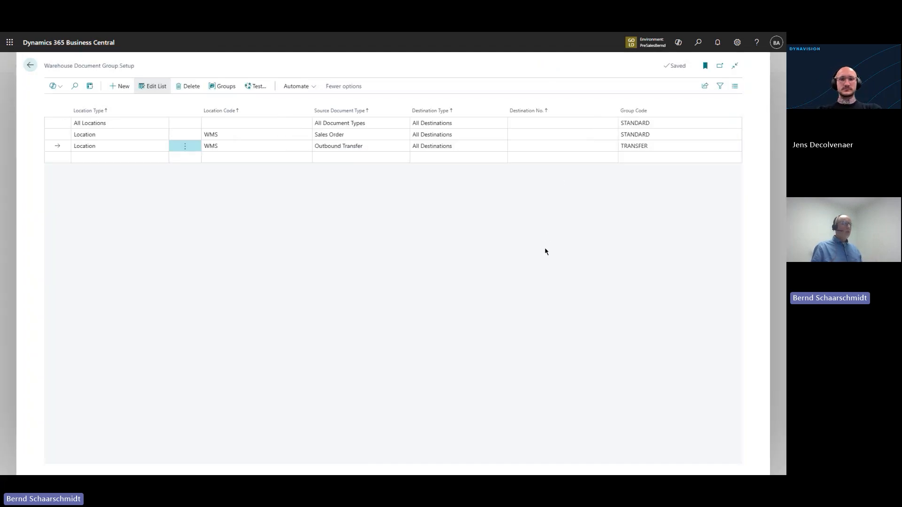
key("Escape")
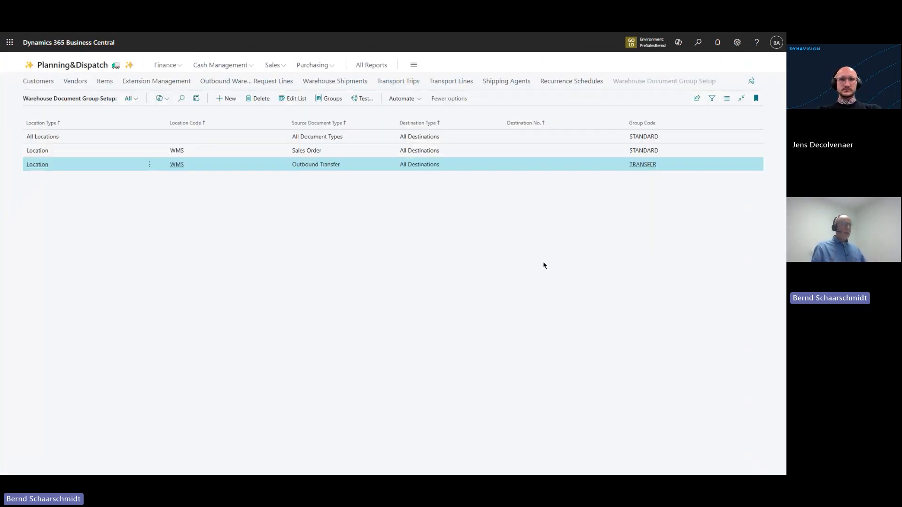
key("Escape")
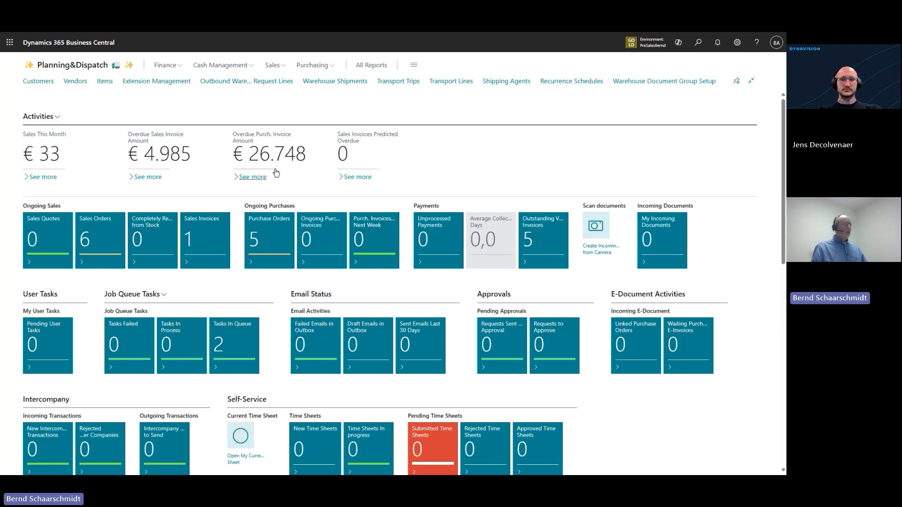
Show only the Outbound Warehouse Request Lines in the Whse Shipment Needed view.
left_click(247, 81)
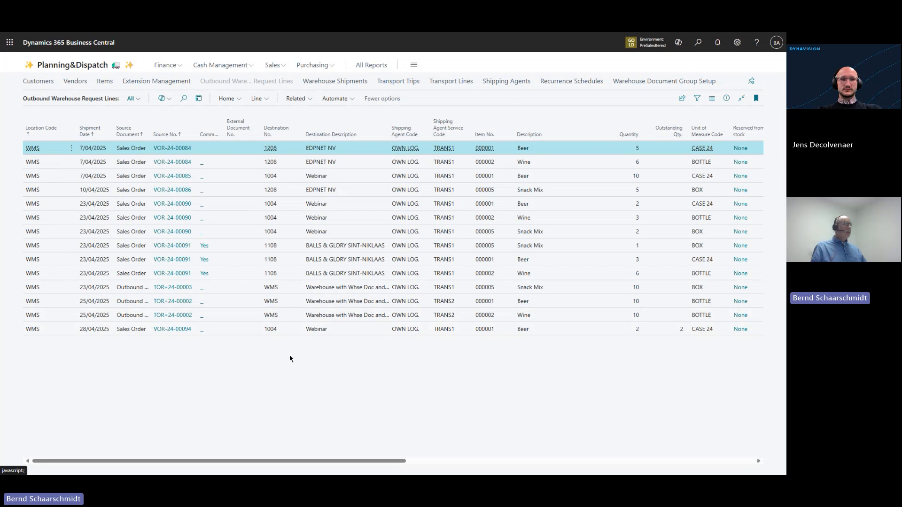
left_click(131, 99)
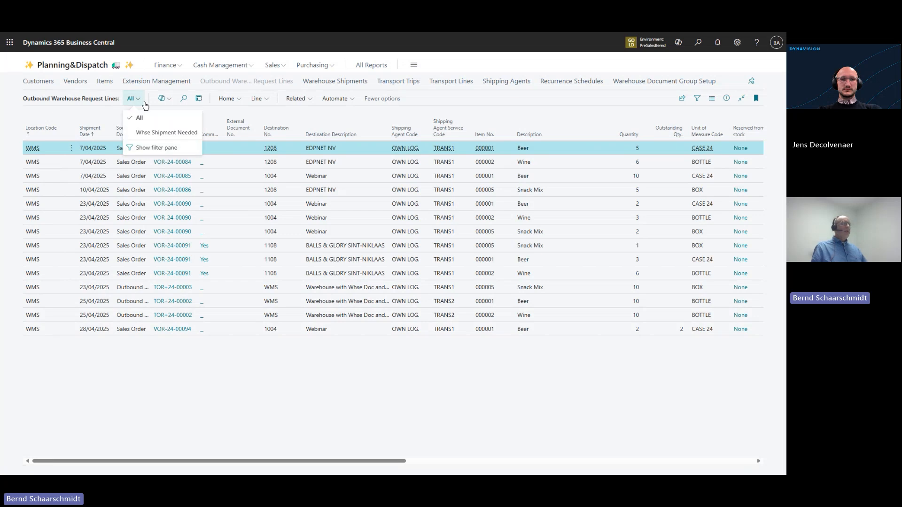
left_click(154, 133)
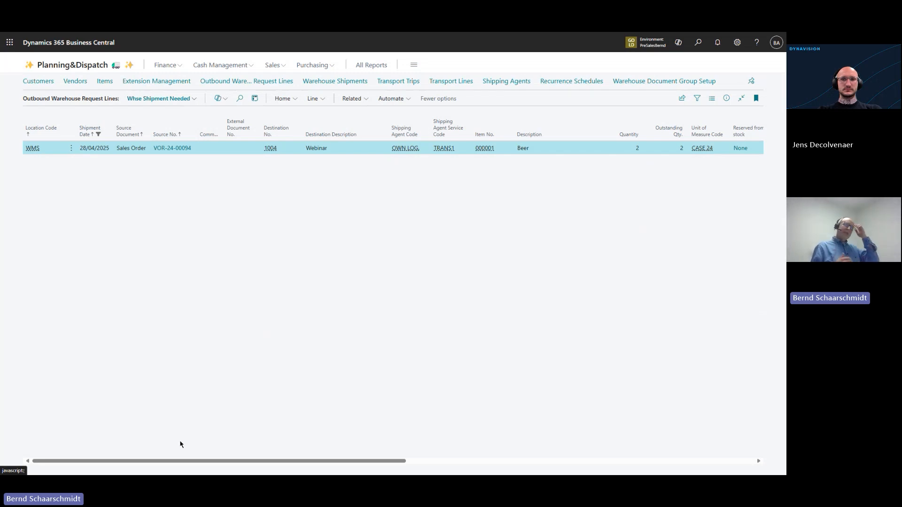
Create a warehouse shipment from the Webinar request line with Release warehouse documents enabled.
left_click(297, 99)
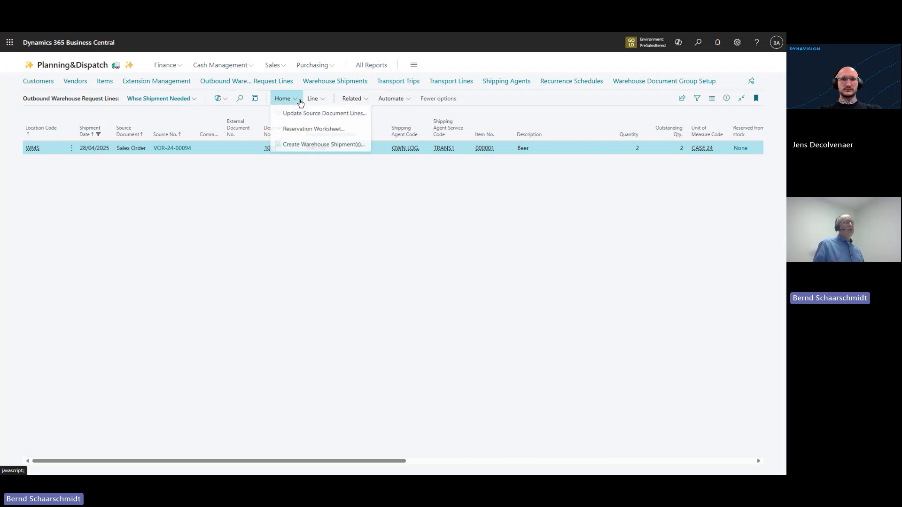
left_click(320, 145)
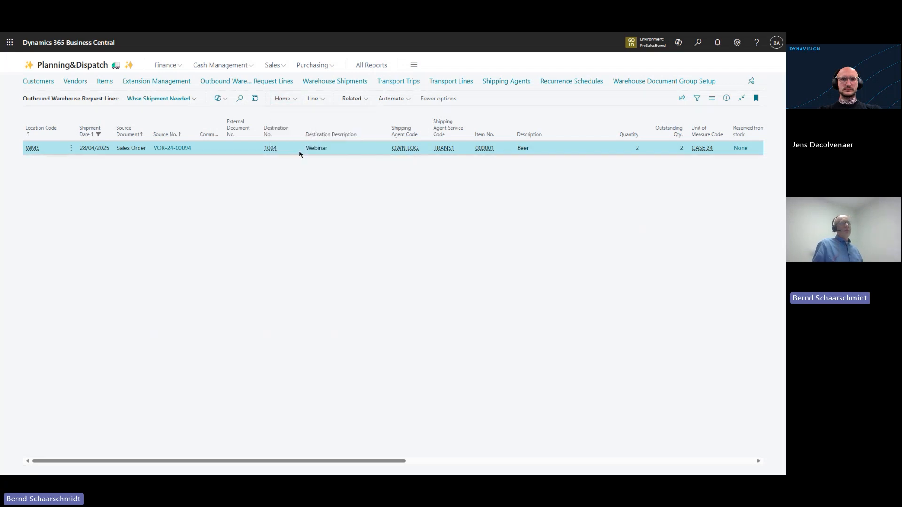
left_click(388, 261)
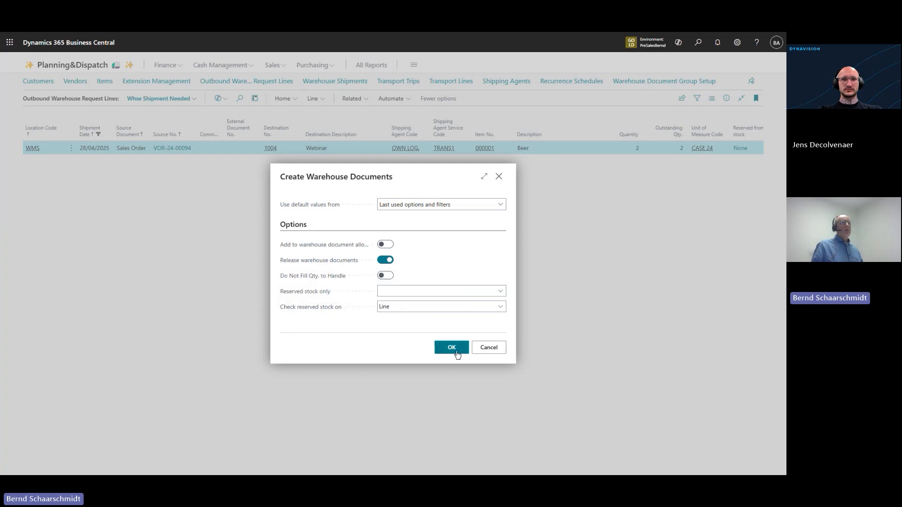
left_click(447, 348)
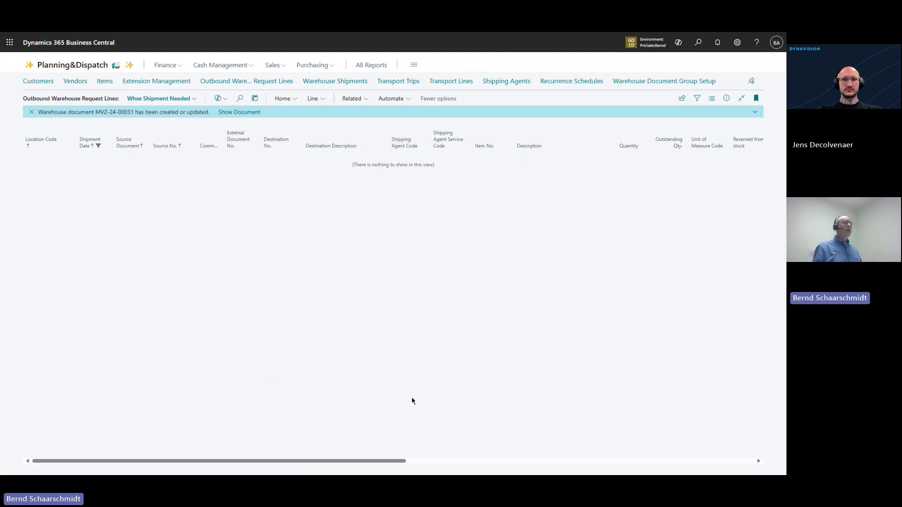
Open the newly created warehouse shipment and review its shipping fields and the full list of transport trips available for it.
left_click(245, 114)
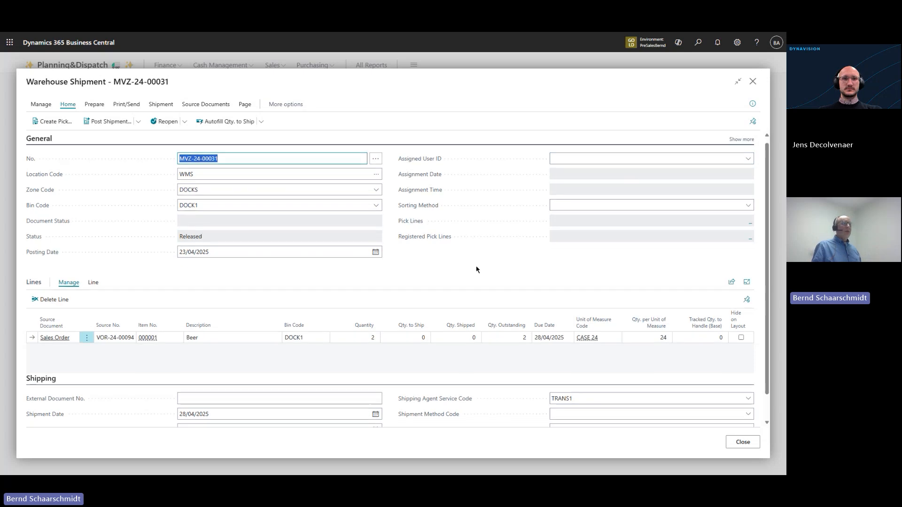
scroll(477, 280, "down", 1)
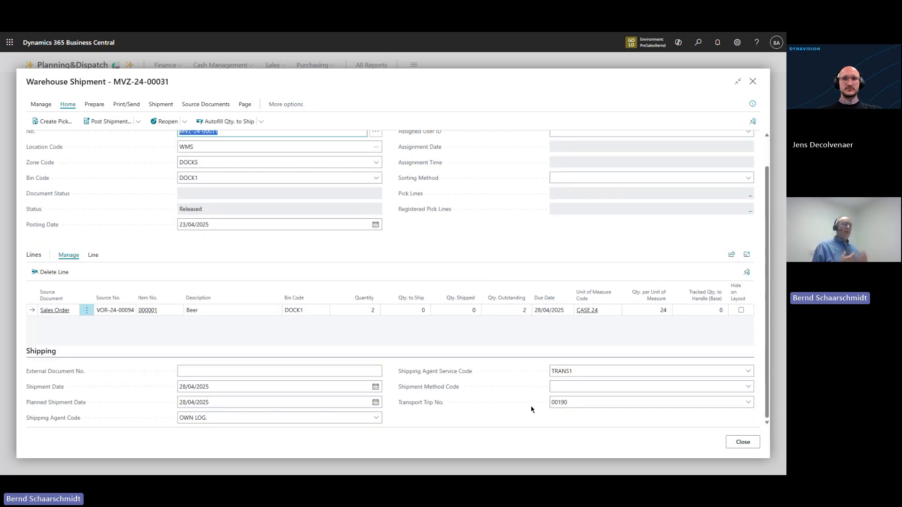
left_click(592, 399)
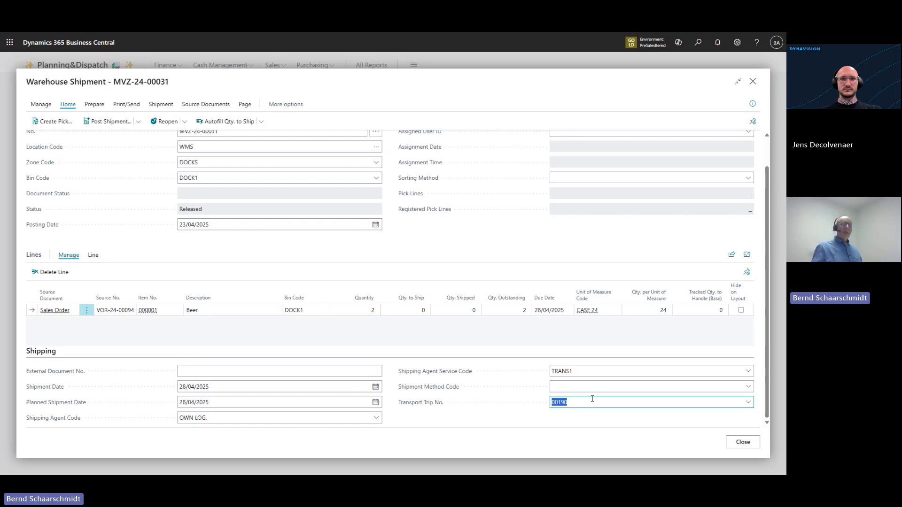
left_click(748, 402)
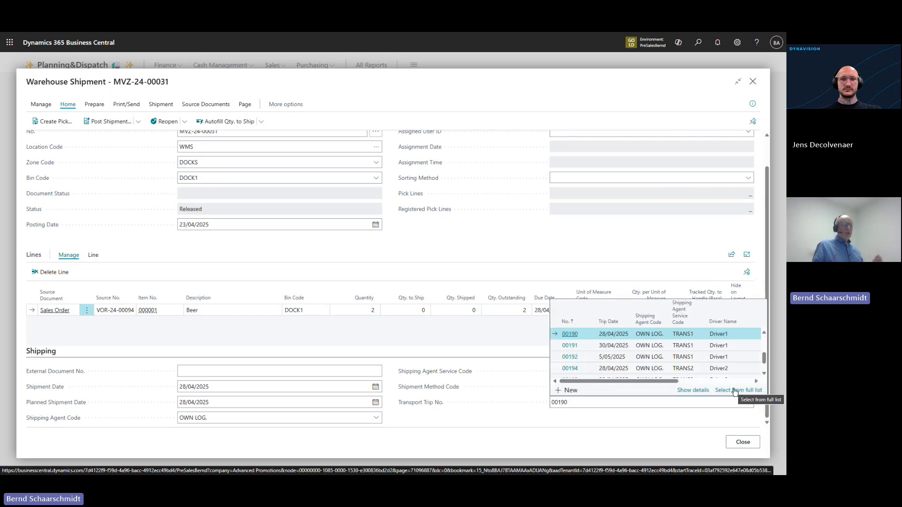
left_click(735, 390)
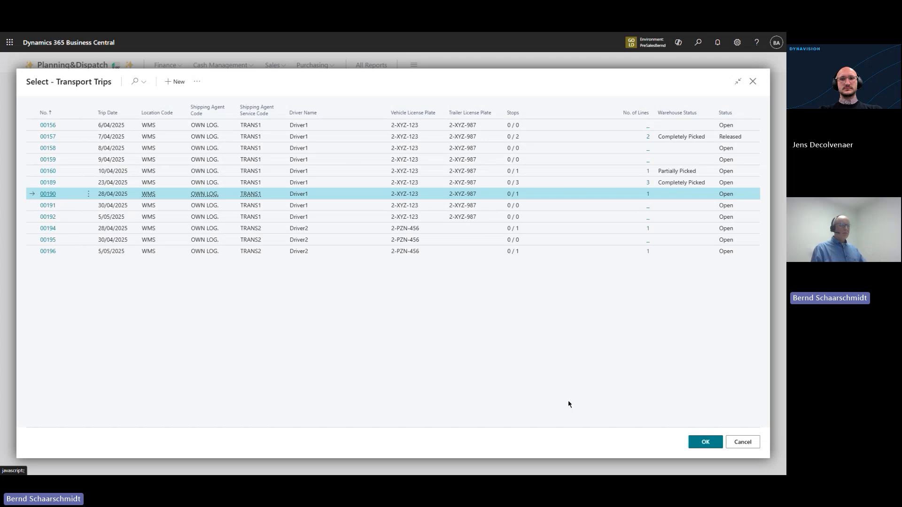
key("Return")
left_click(572, 402)
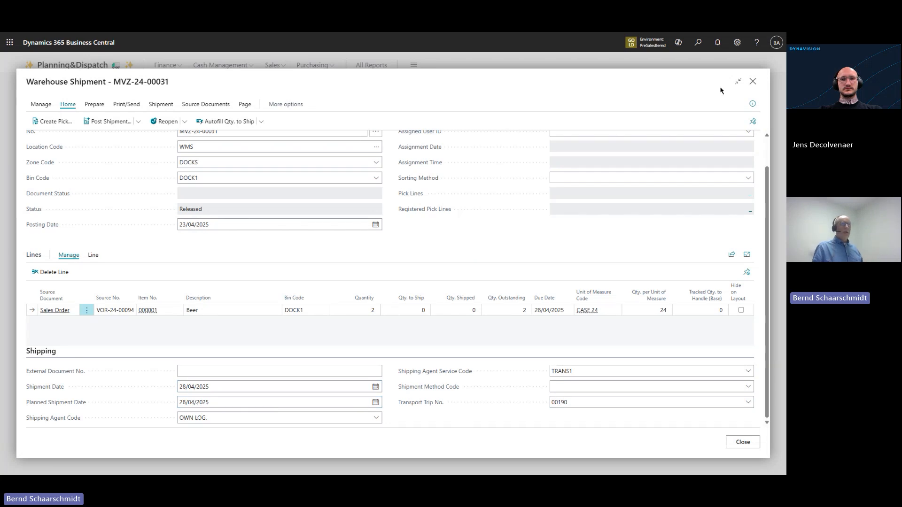
Review the shipment's transport trip info, totals and capacity in its details, and close back to the role center.
left_click(753, 108)
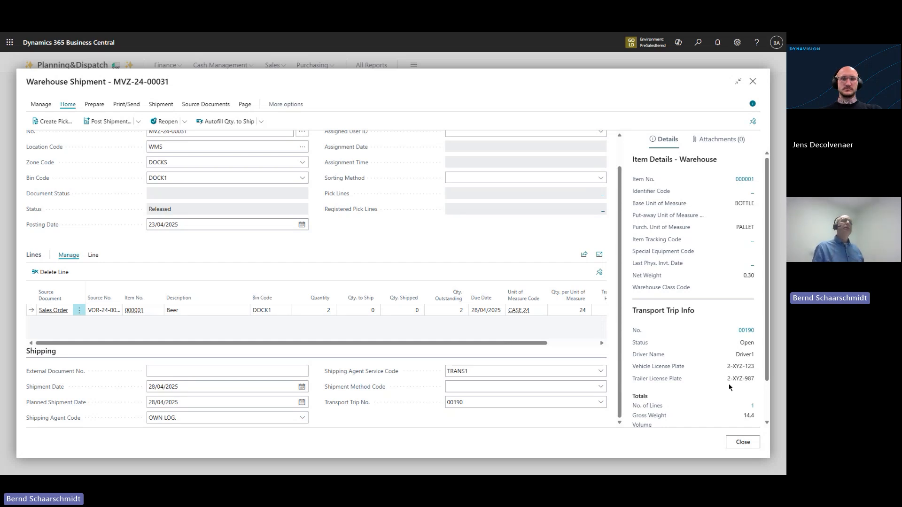
scroll(727, 379, "down", 1)
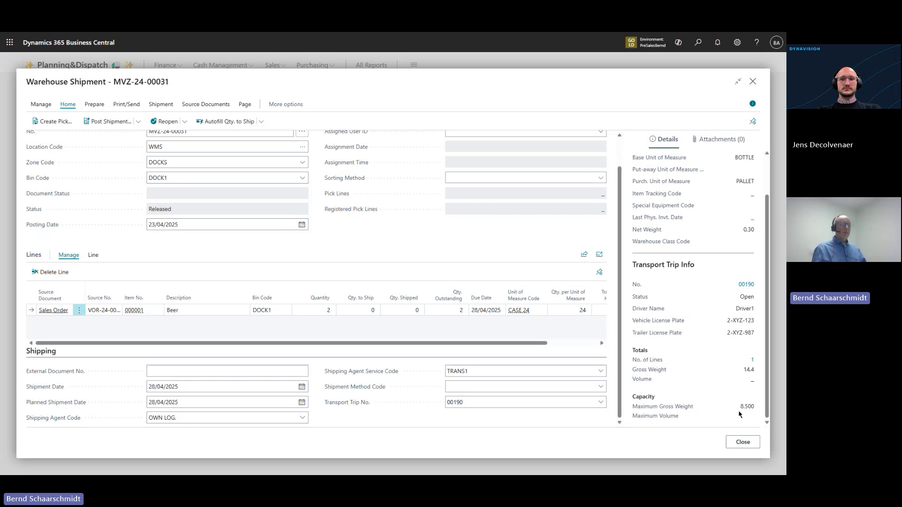
left_click(743, 441)
key("Escape")
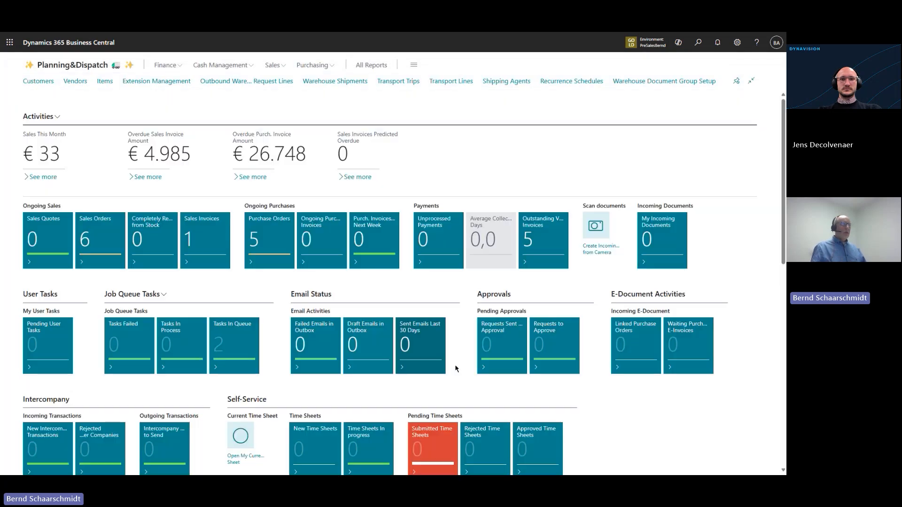
Create a warehouse pick for warehouse shipment MVZ-24-00031 with the default options, and return to the role center.
left_click(325, 82)
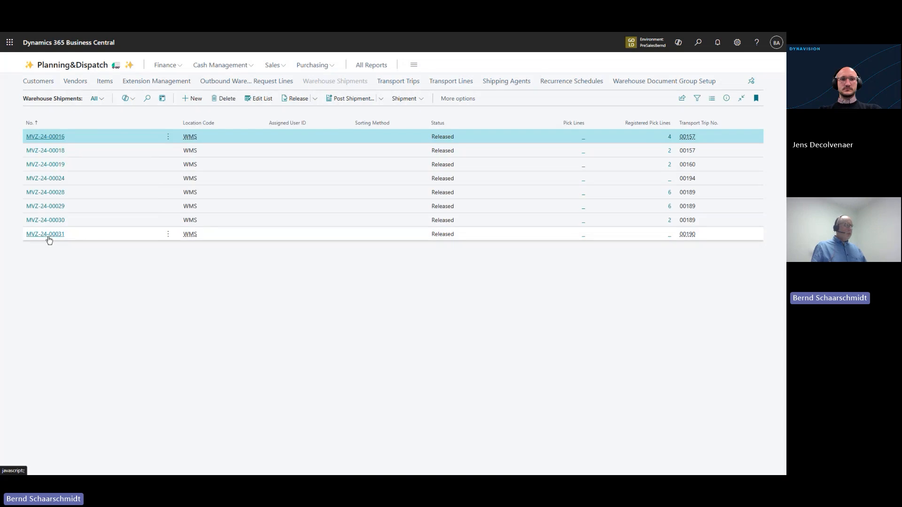
left_click(49, 239)
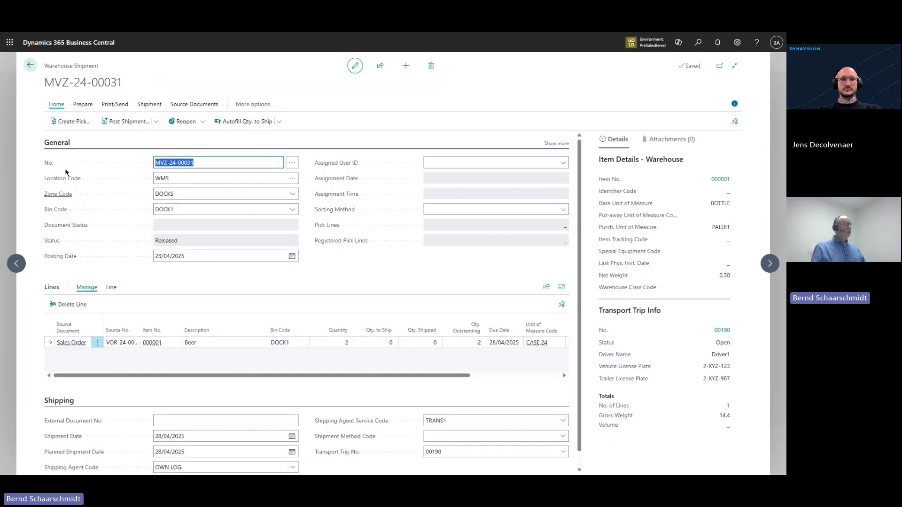
left_click(73, 121)
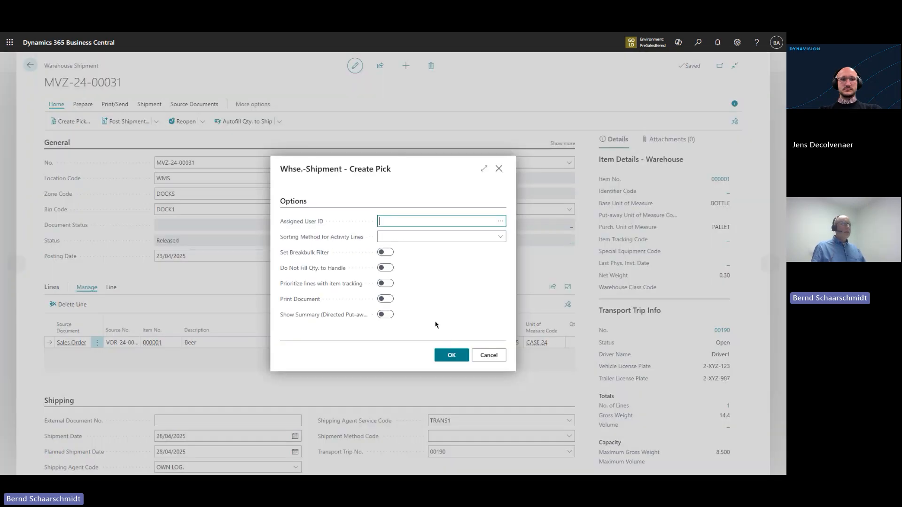
left_click(447, 358)
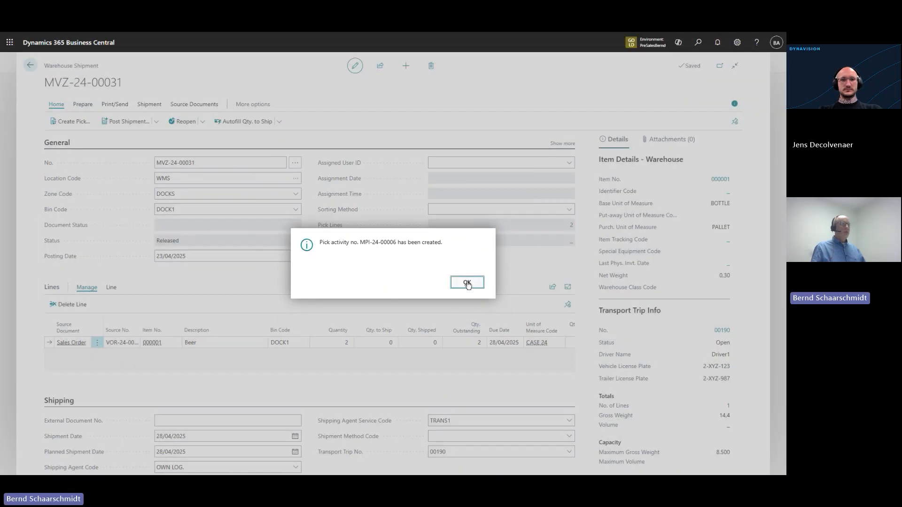
left_click(468, 285)
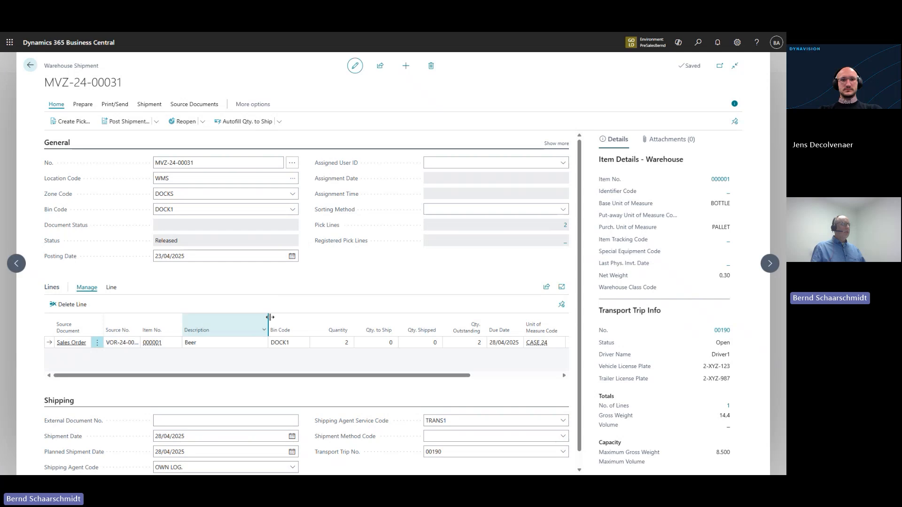
key("Escape")
key("Escape")
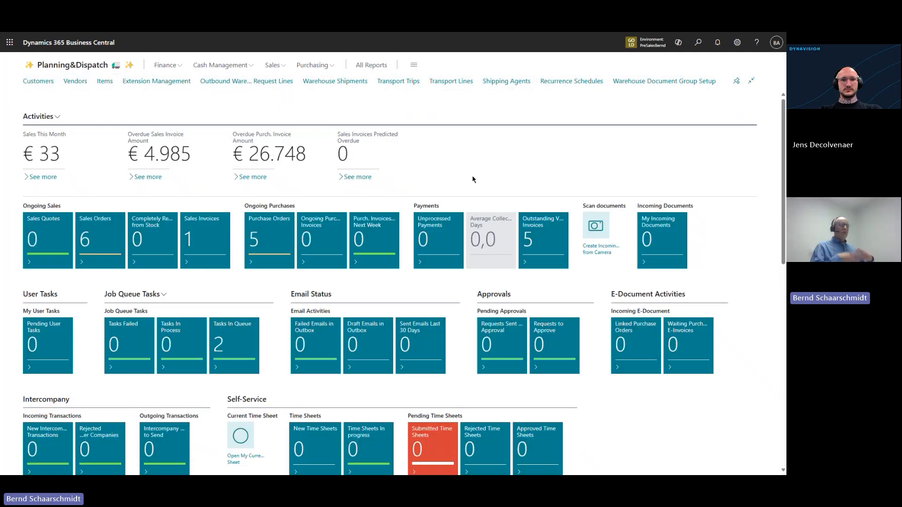
Show only the transport trips in the To Release view.
left_click(407, 82)
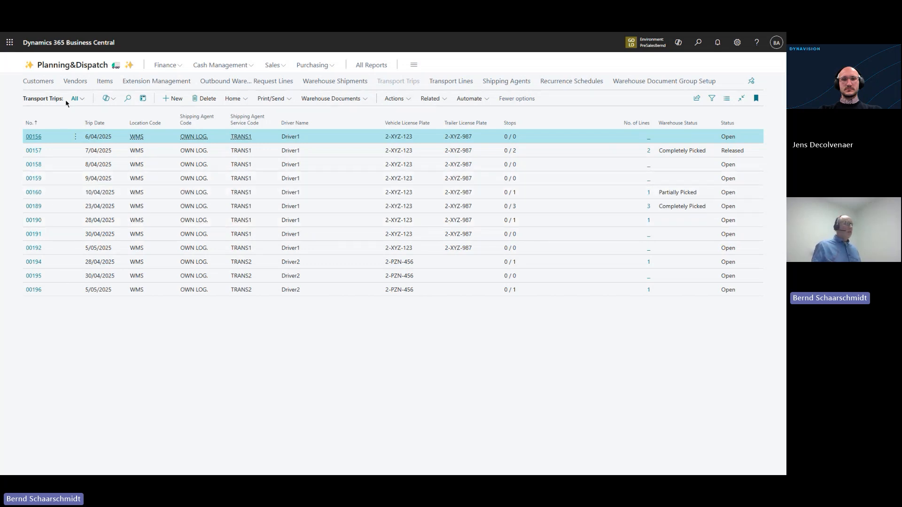
left_click(78, 102)
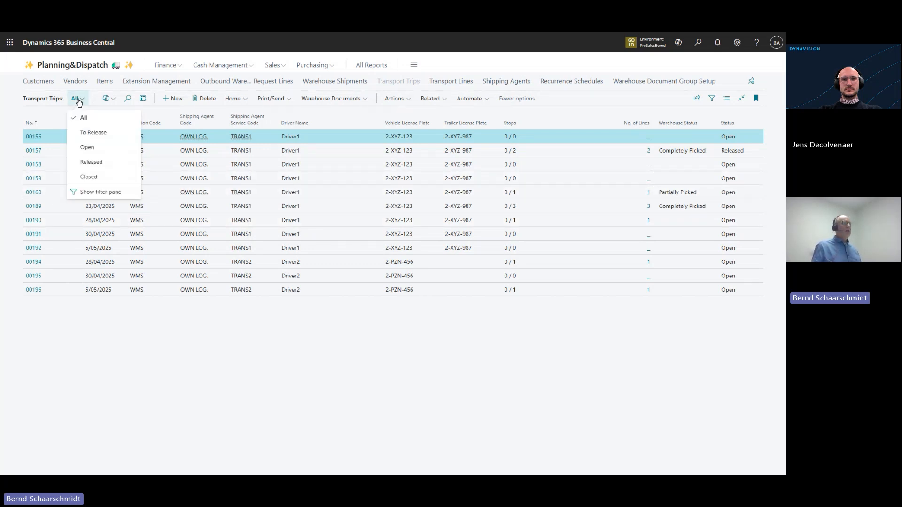
left_click(97, 132)
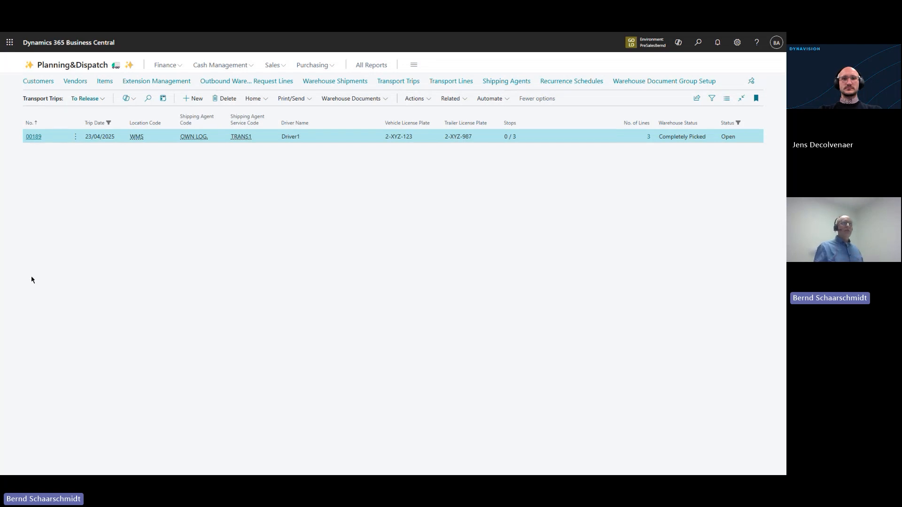
key("ctrl")
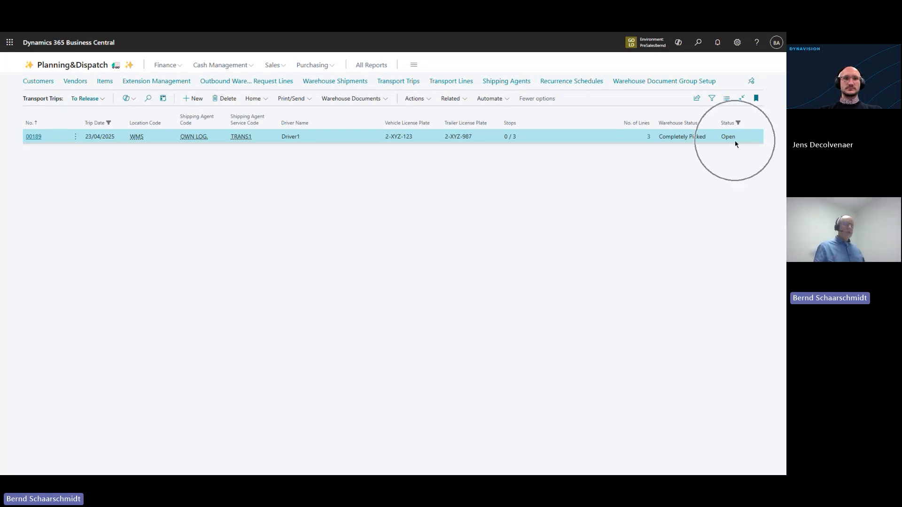
Open transport trip 00189 and examine the transport settings on its driver's resource card.
left_click(39, 136)
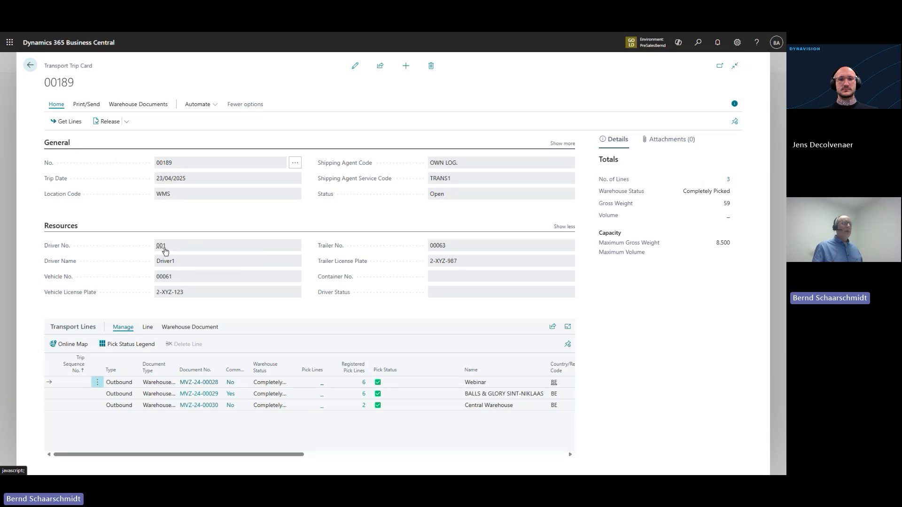
mouse_move(174, 249)
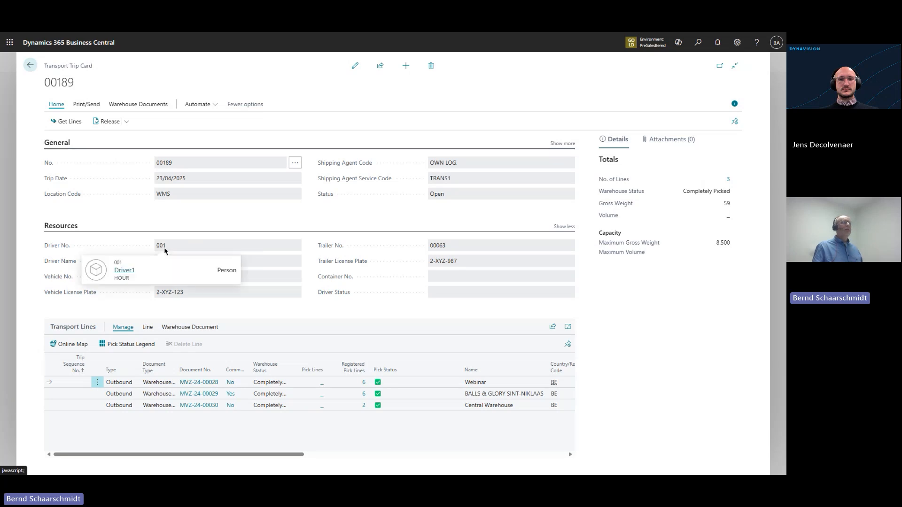
left_click(136, 272)
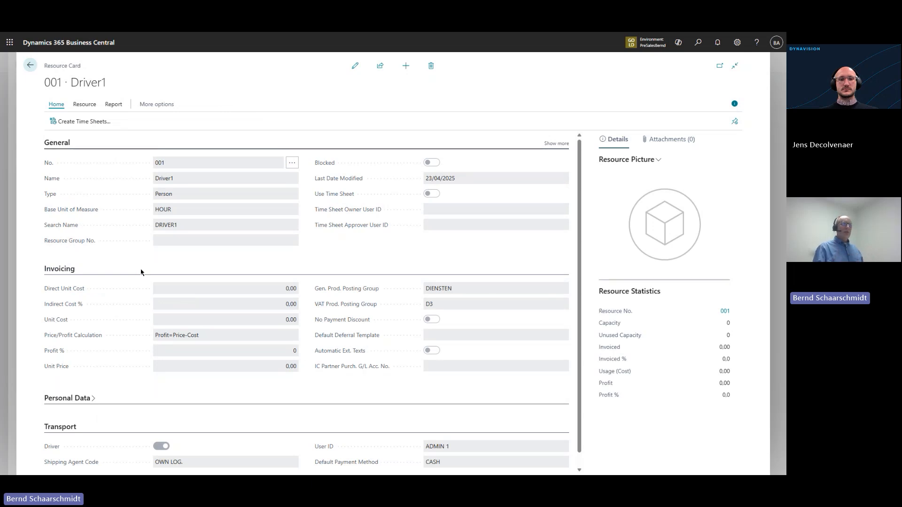
scroll(357, 305, "down", 1)
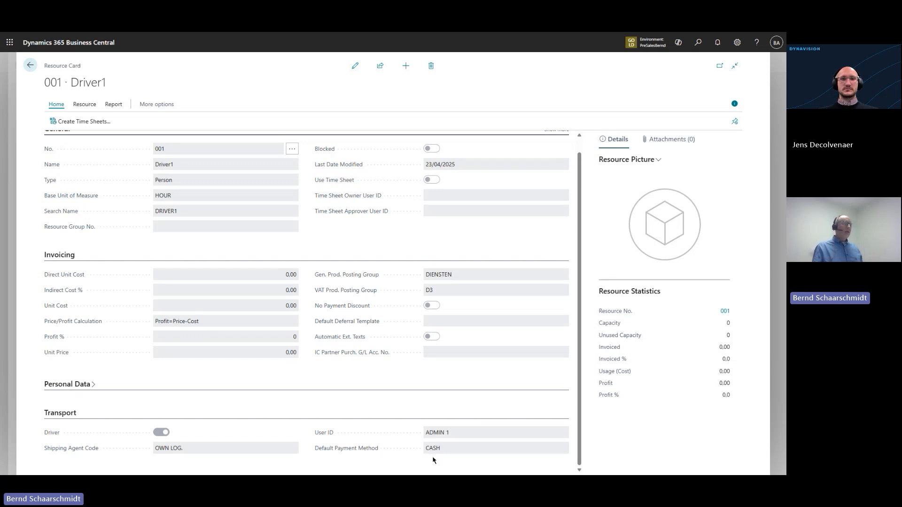
key("Escape")
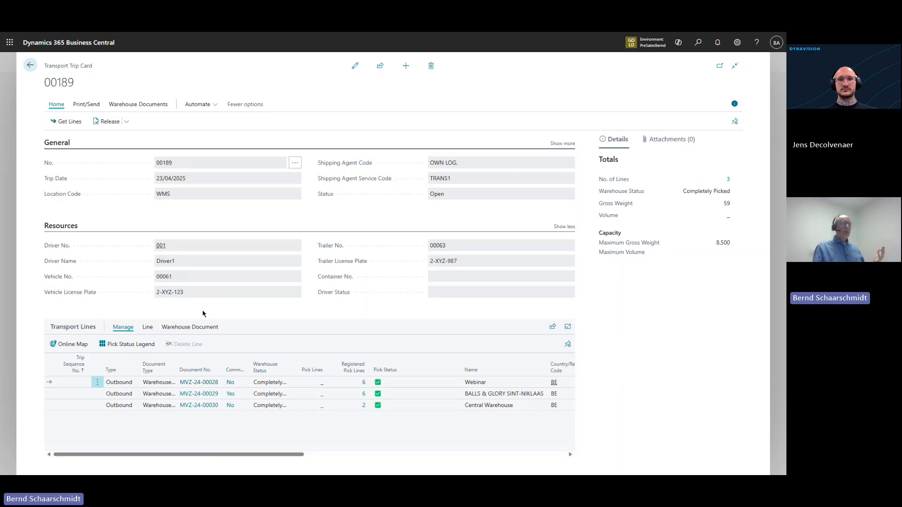
View the comment sheet of the trip's BALLS & GLORY SINT-NIKLAAS shipment line.
left_click(729, 242)
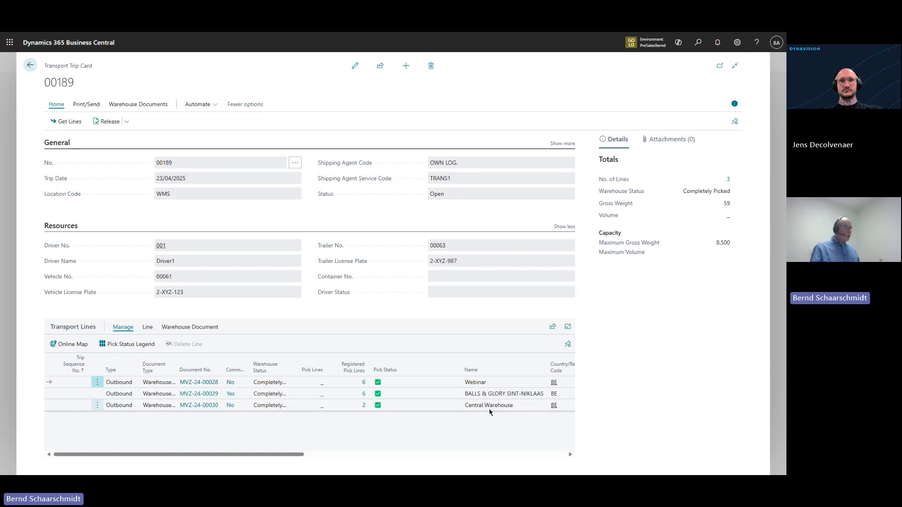
left_click(264, 394)
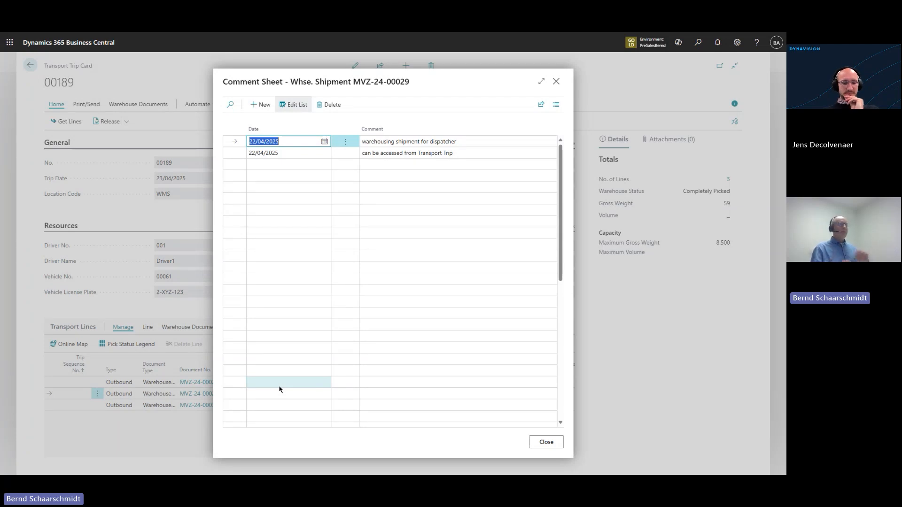
key("Escape")
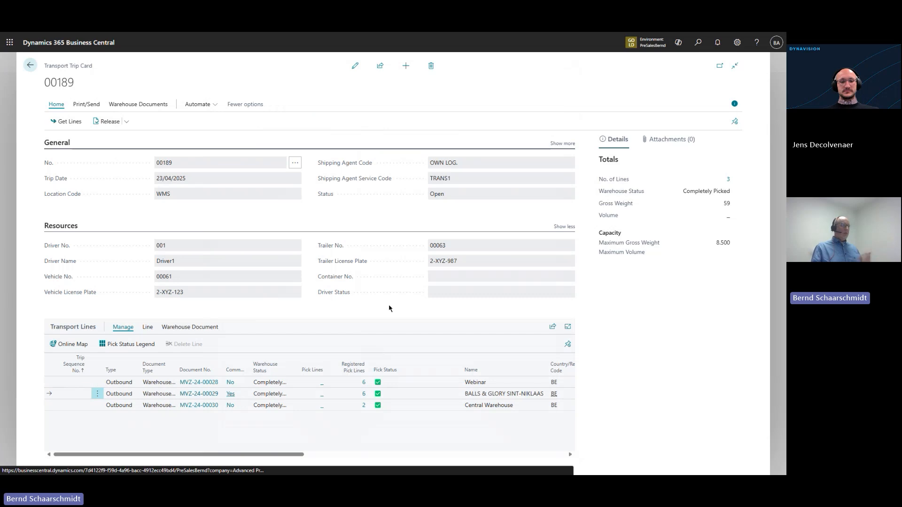
Preview the Trip Sheet report for transport trip 00189 and enlarge it to read the shipment lines and comments.
left_click(94, 105)
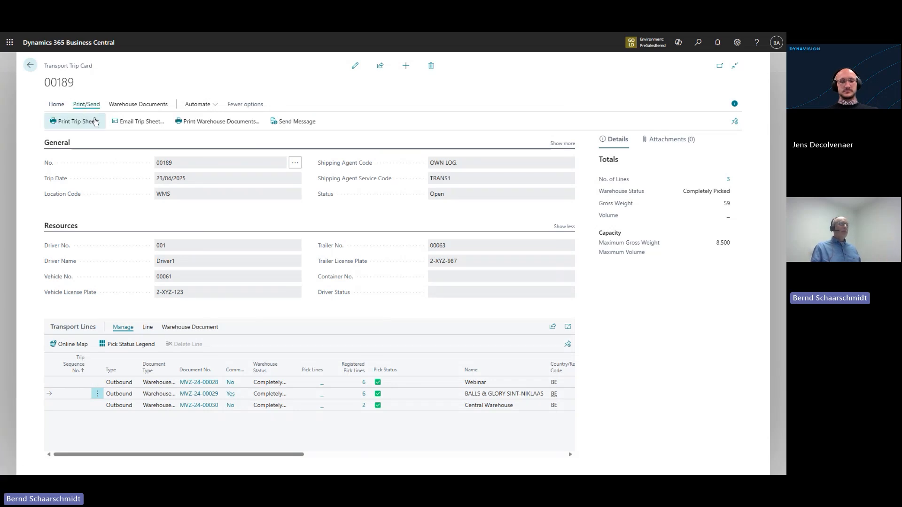
left_click(94, 120)
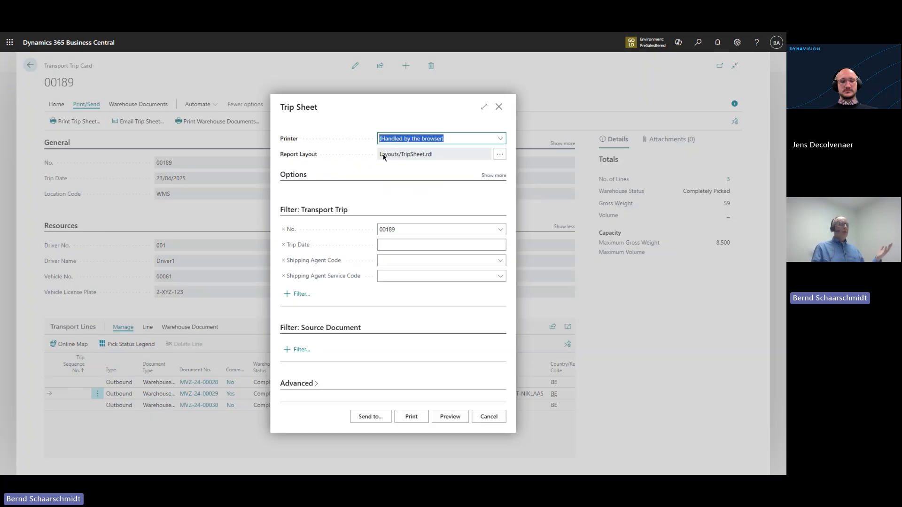
left_click(444, 423)
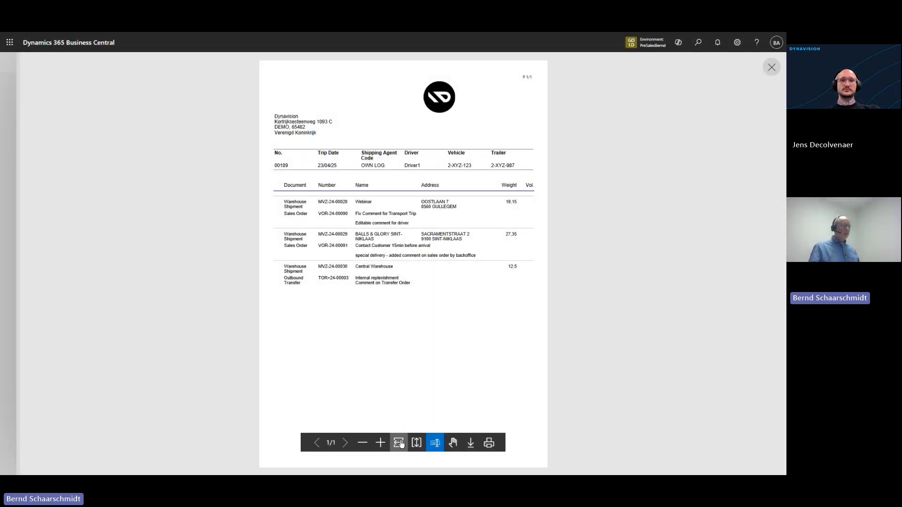
left_click(380, 443)
scroll(474, 288, "up", 2)
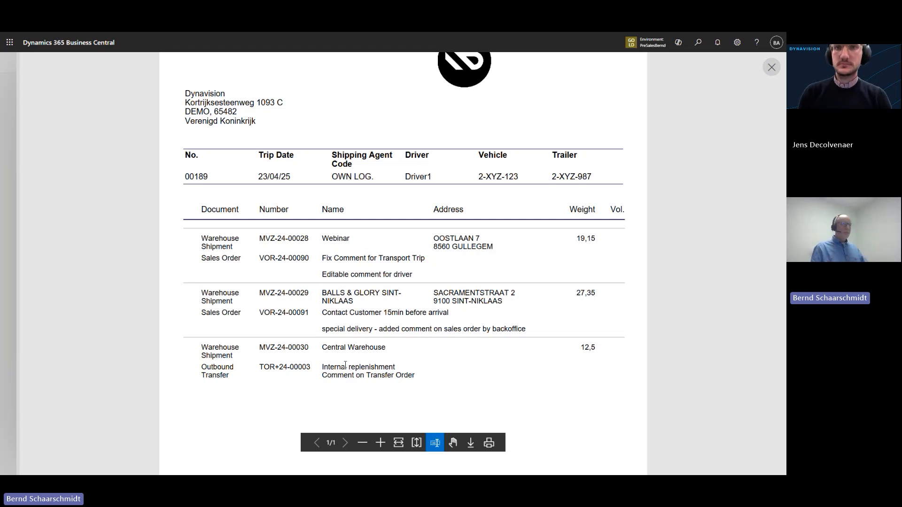
Close the Trip Sheet preview and its request dialog, and try to send the message for transport trip 00189.
left_click(7, 140)
left_click(498, 416)
left_click(489, 417)
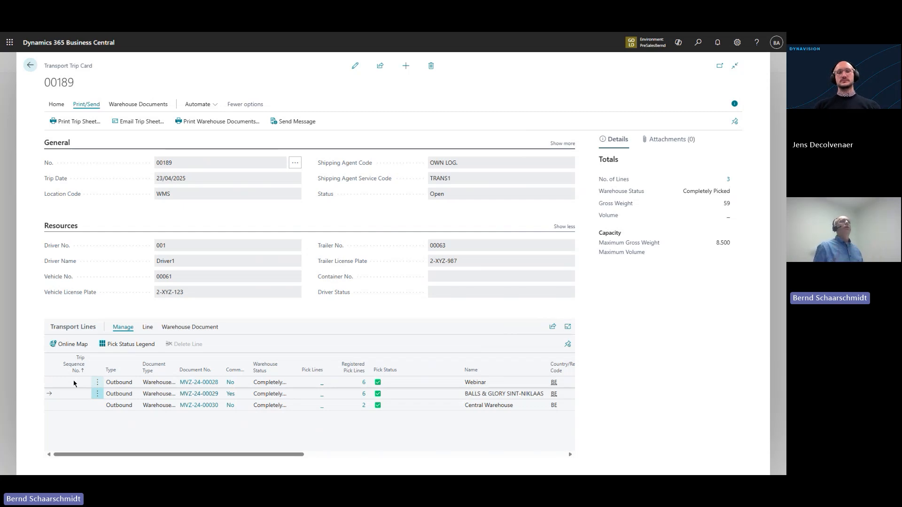
left_click(297, 122)
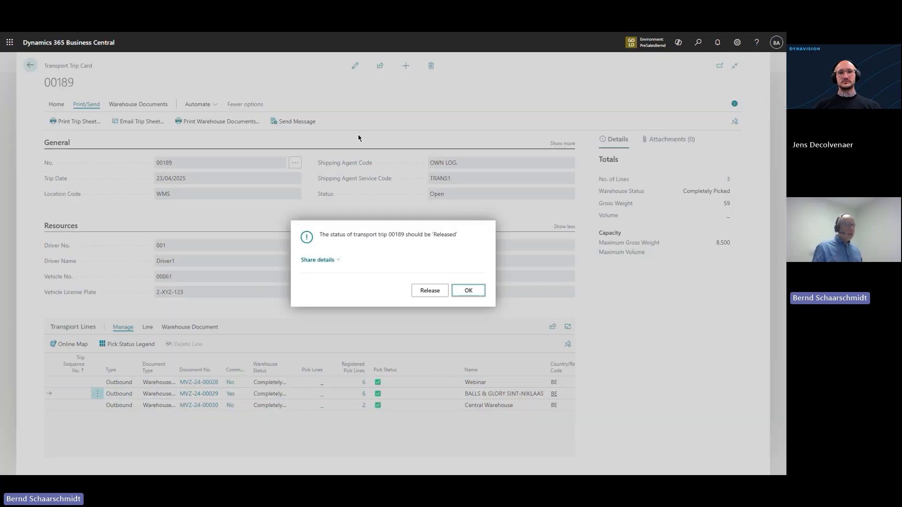
left_click(468, 290)
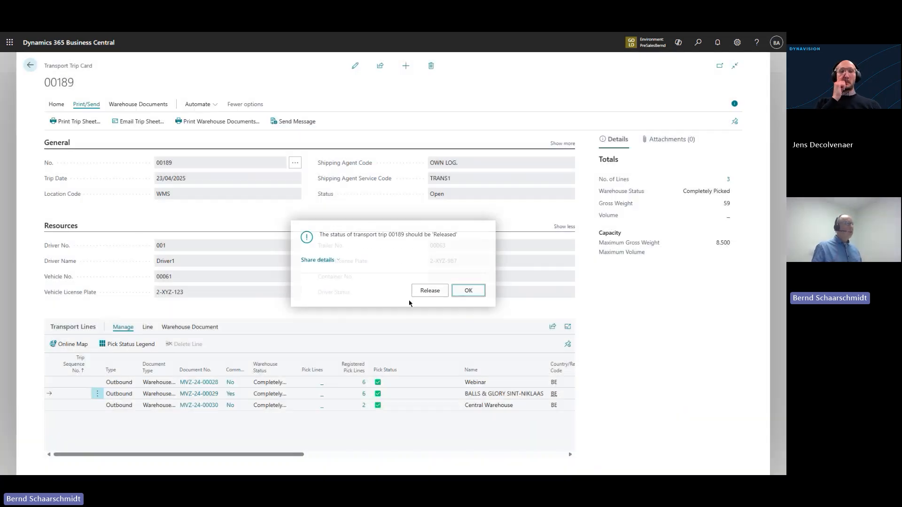
Preview the Warehouse Shipment documents for transport trip 00189 and look through the pages for all three ship-to addresses.
left_click(211, 122)
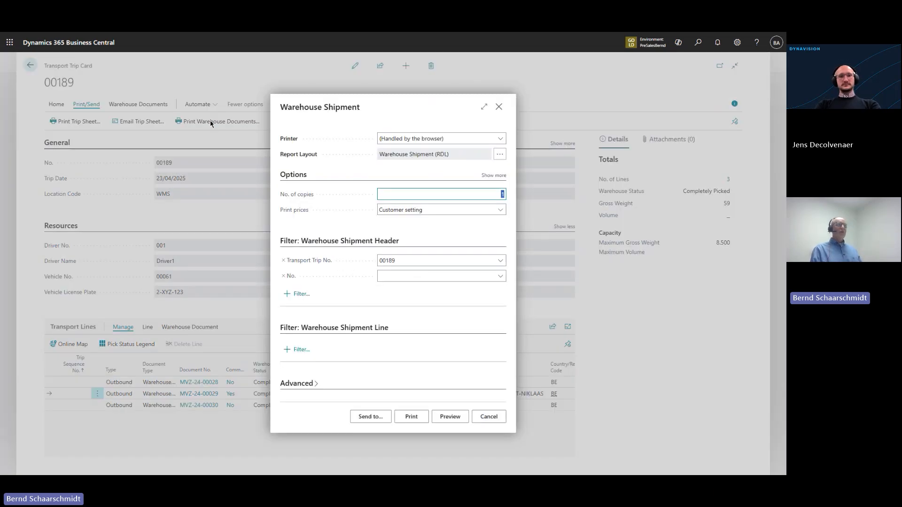
left_click(451, 417)
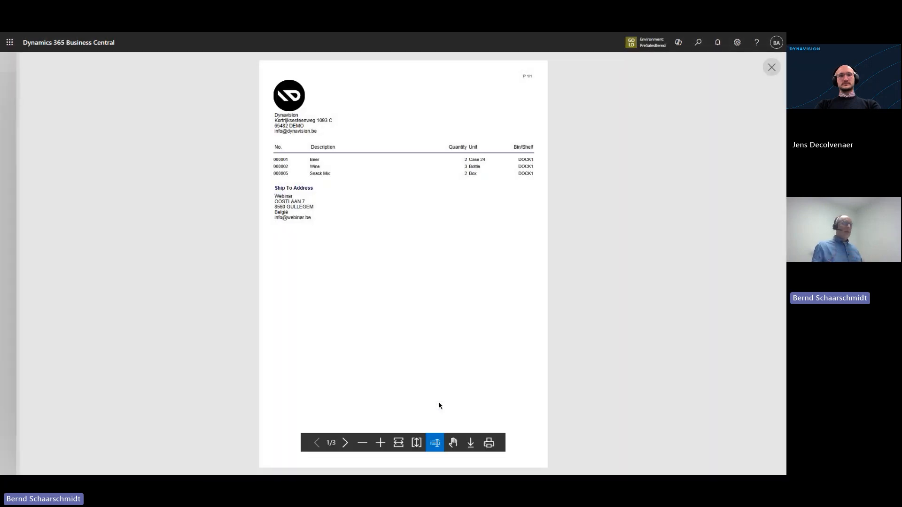
left_click(346, 447)
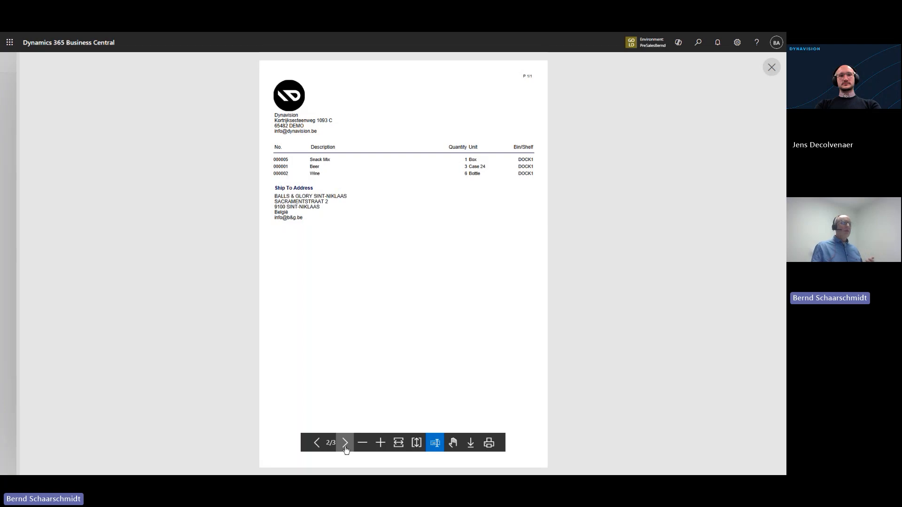
left_click(345, 444)
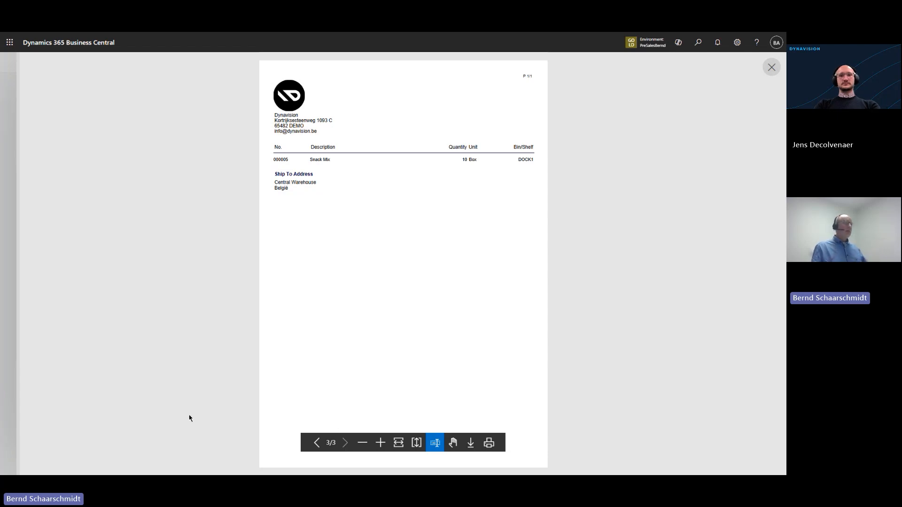
key("Escape")
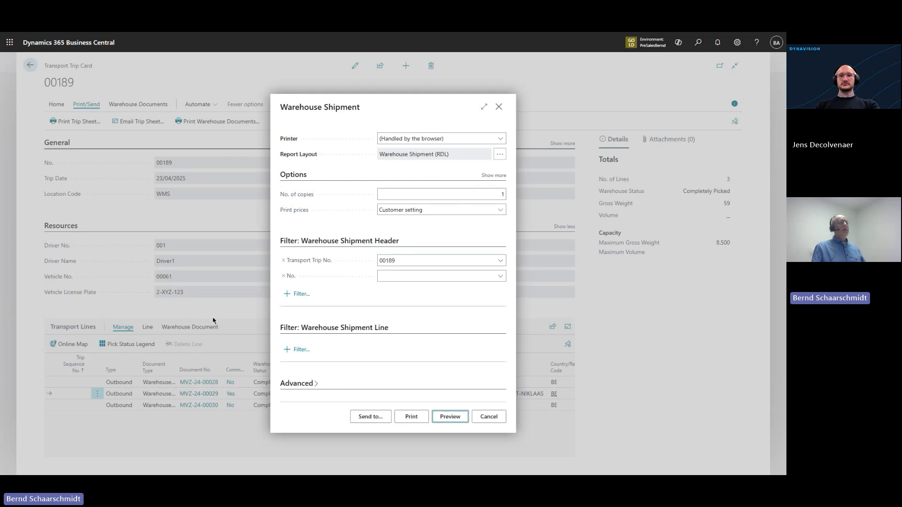
left_click(499, 107)
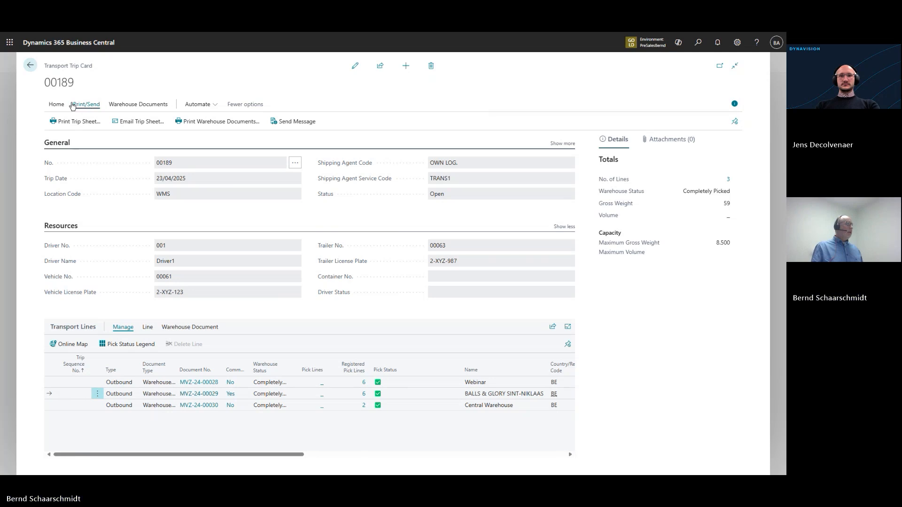
Release transport trip 00189 and reopen its card from the unfiltered transport trips list.
left_click(57, 105)
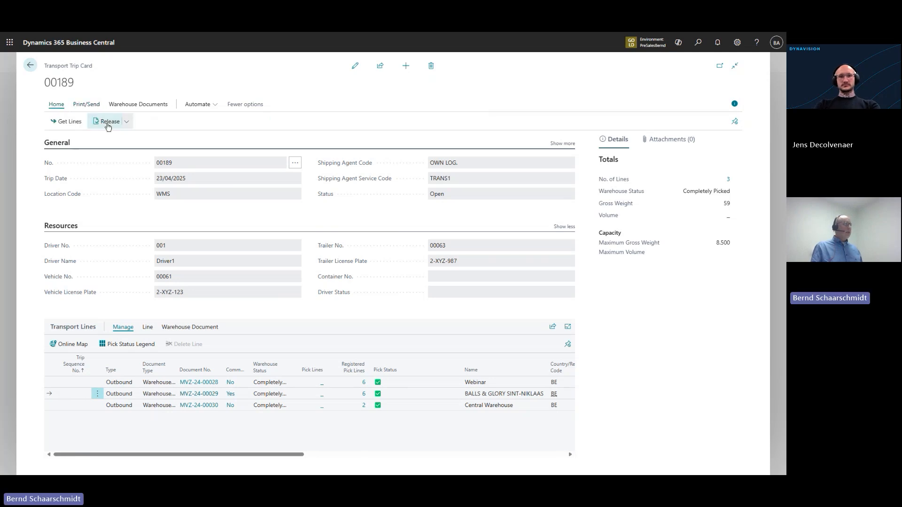
left_click(108, 122)
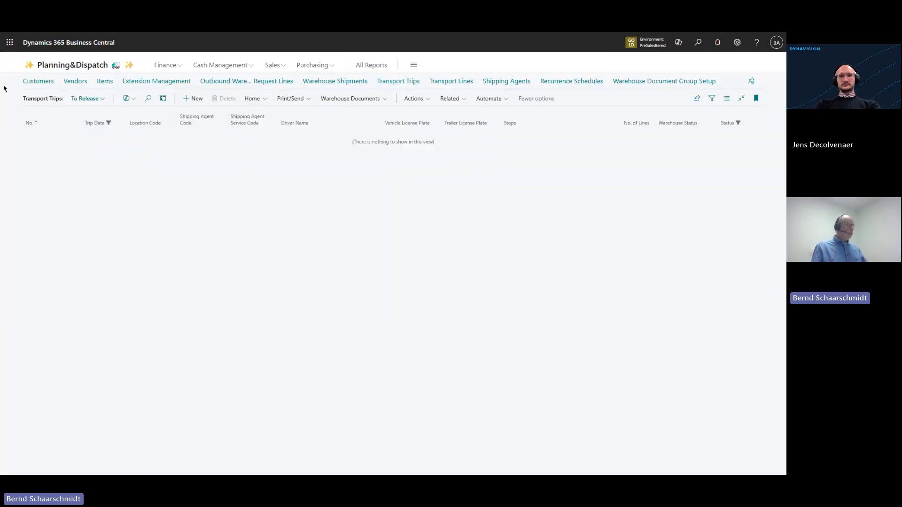
left_click(65, 65)
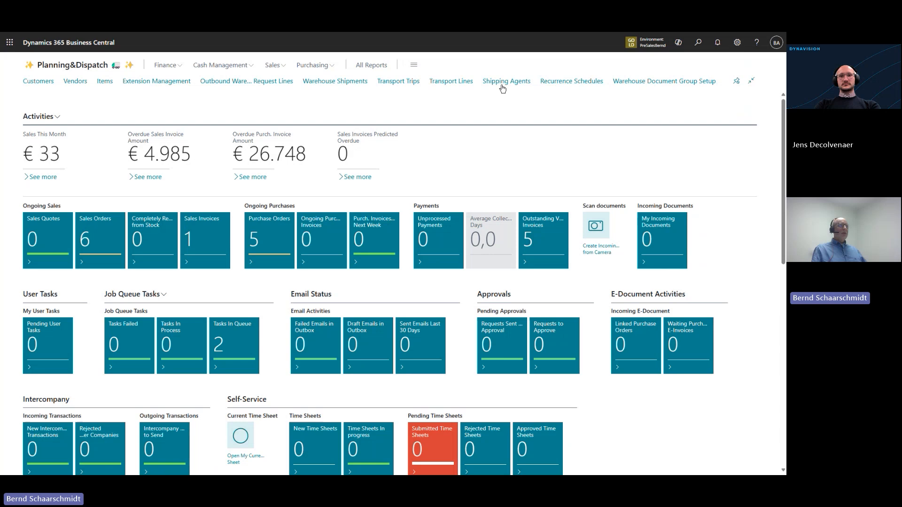
left_click(399, 81)
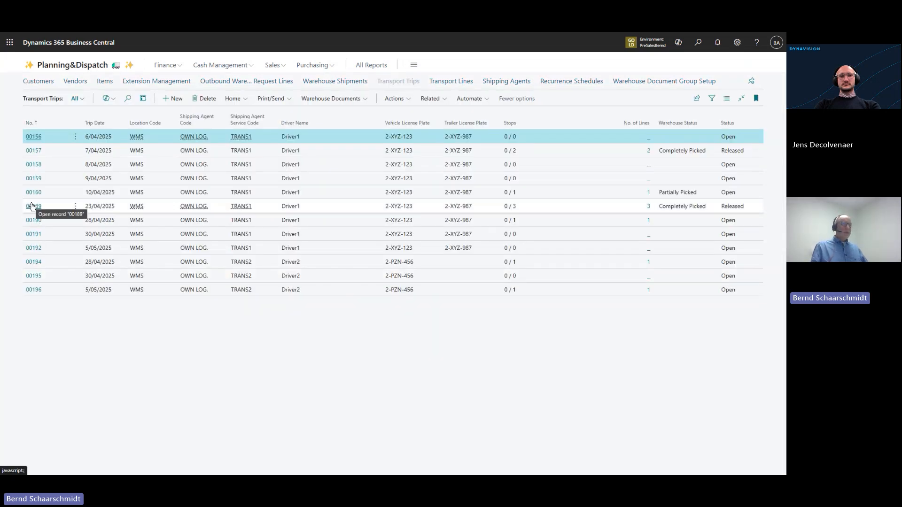
left_click(33, 205)
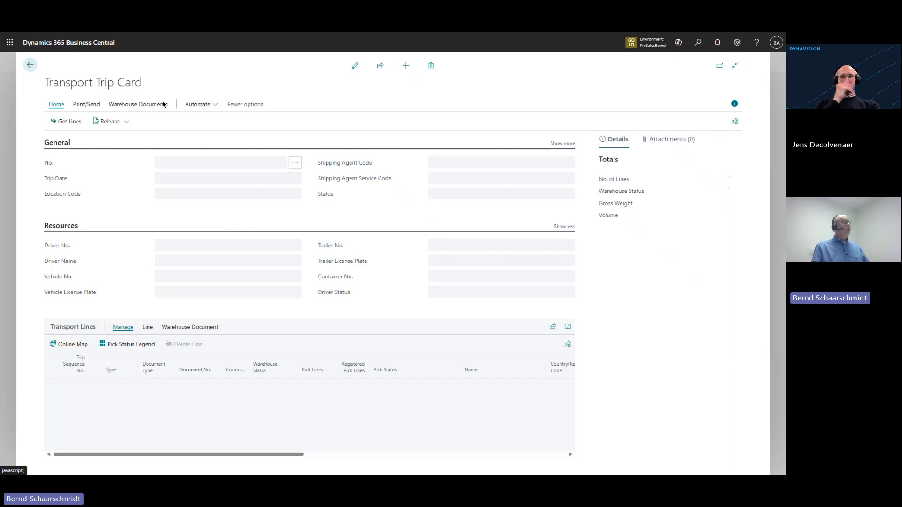
Send the message for the released trip, open the downloaded file Circuit_00189_001_230425.csv, and return to the trips list.
left_click(87, 105)
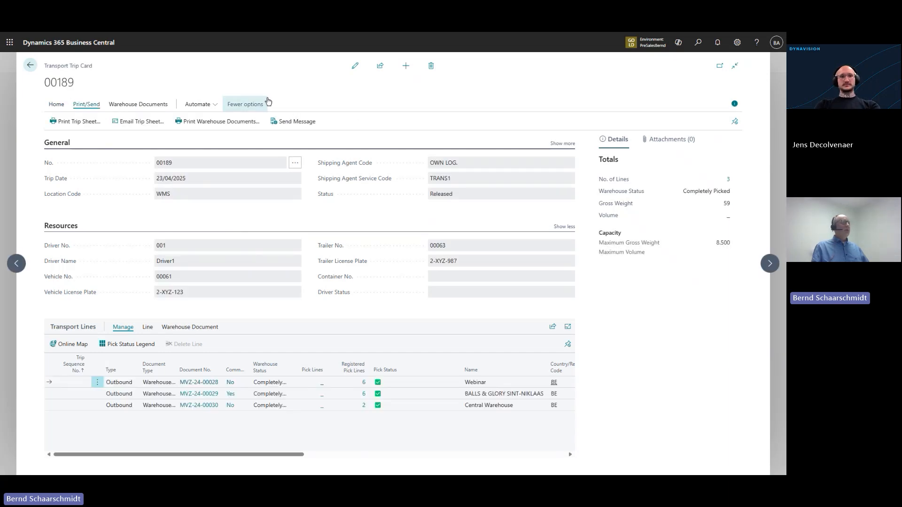
left_click(310, 123)
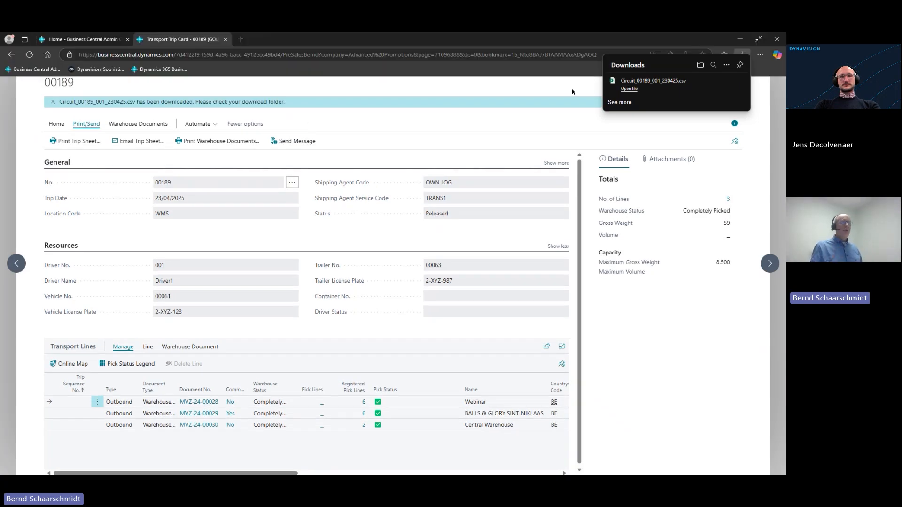
left_click(629, 89)
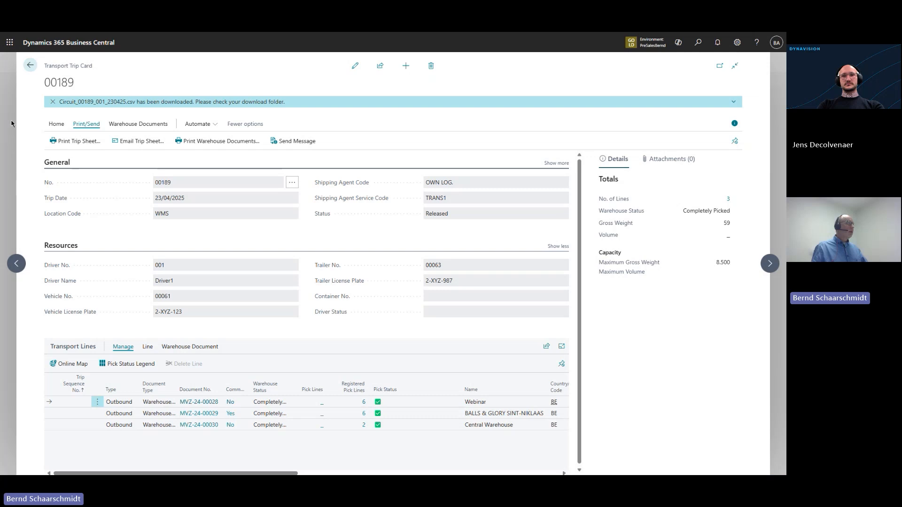
key("Escape")
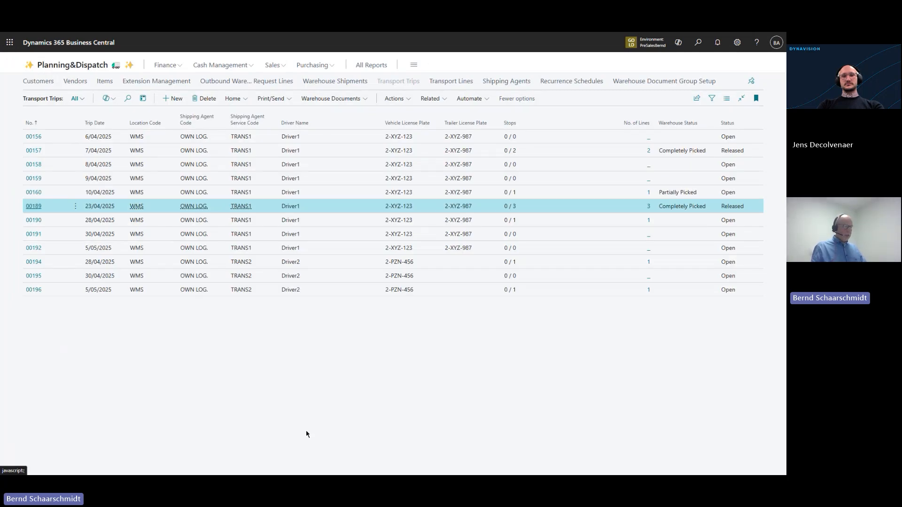
Load the tablet version of Business Central in a new browser tab and show it full screen.
key("F11")
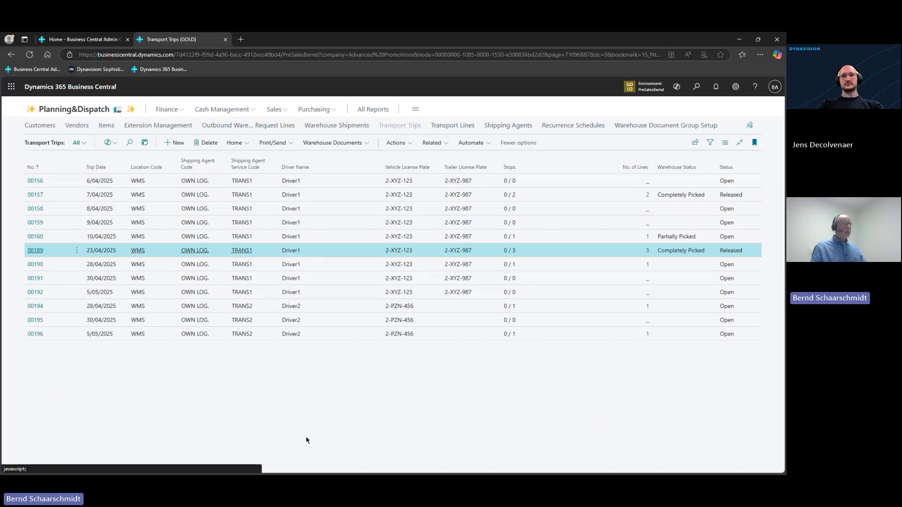
left_click(241, 42)
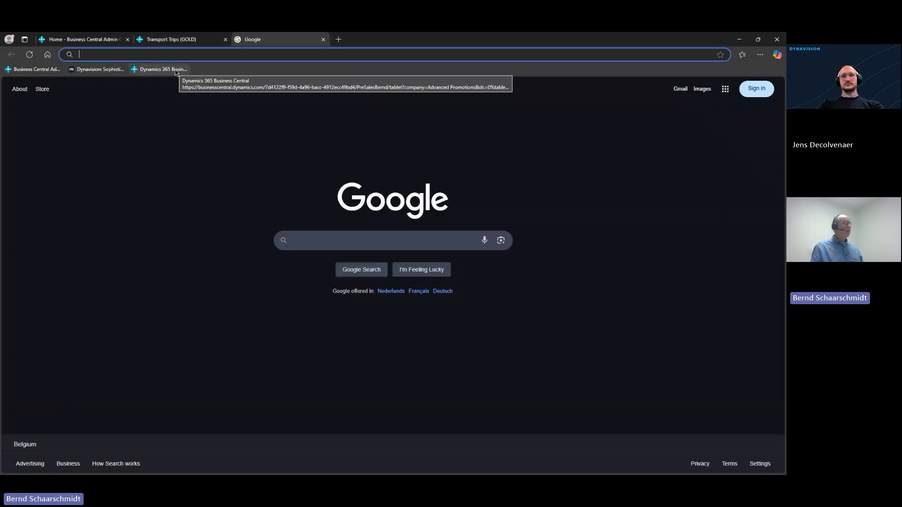
left_click(176, 70)
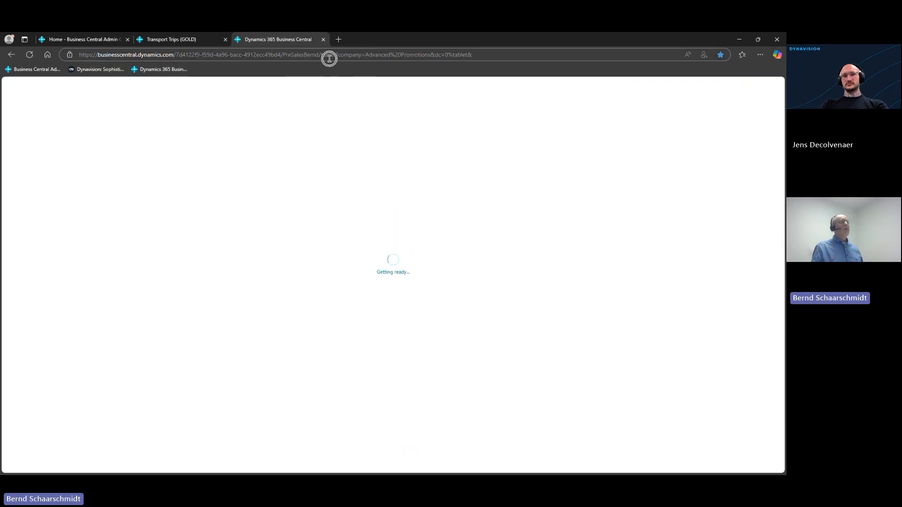
key("ctrl")
key("ctrl")
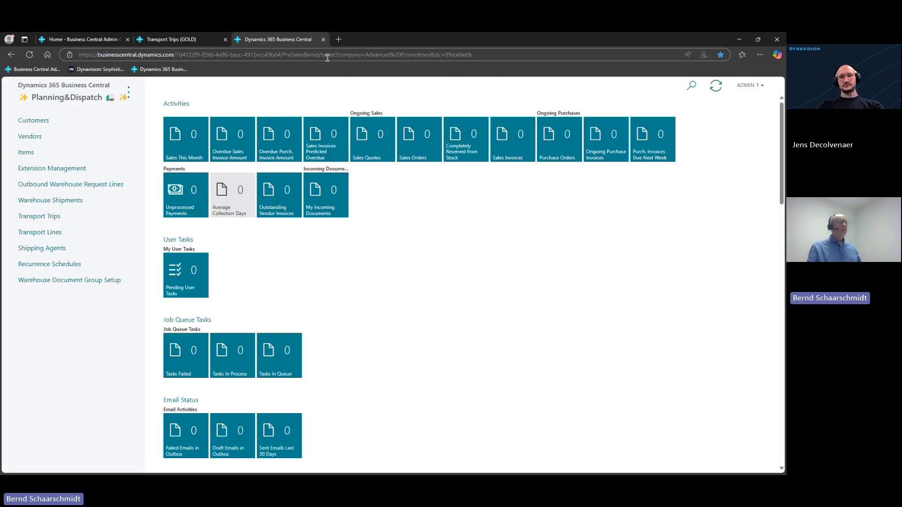
key("ctrl")
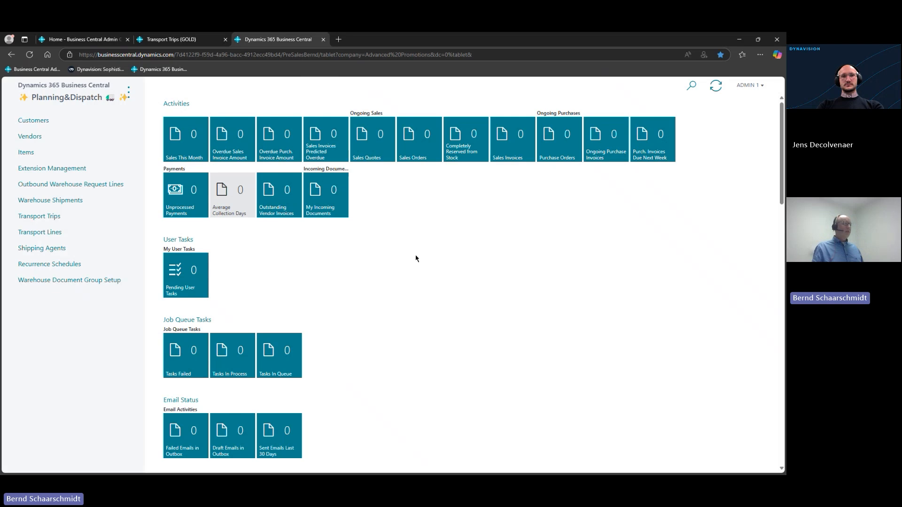
key("F11")
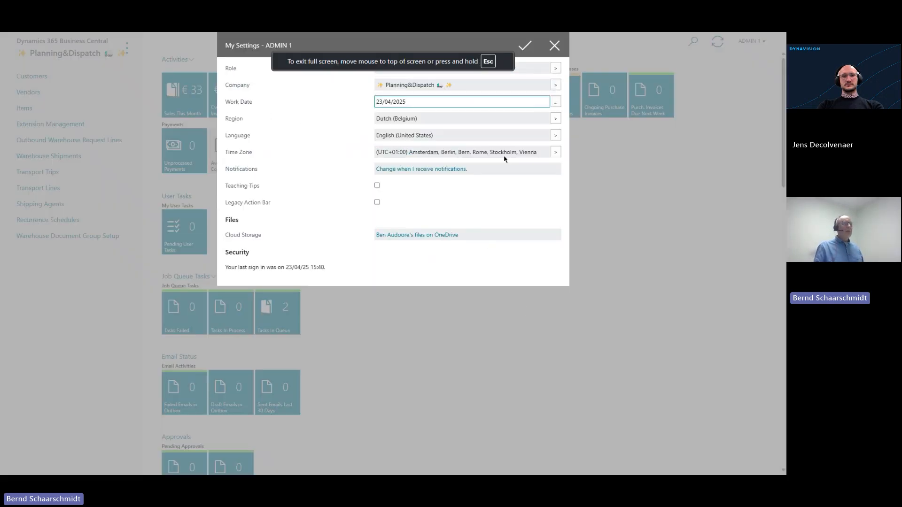
Change the role in My Settings to Driver and apply the settings.
left_click(556, 67)
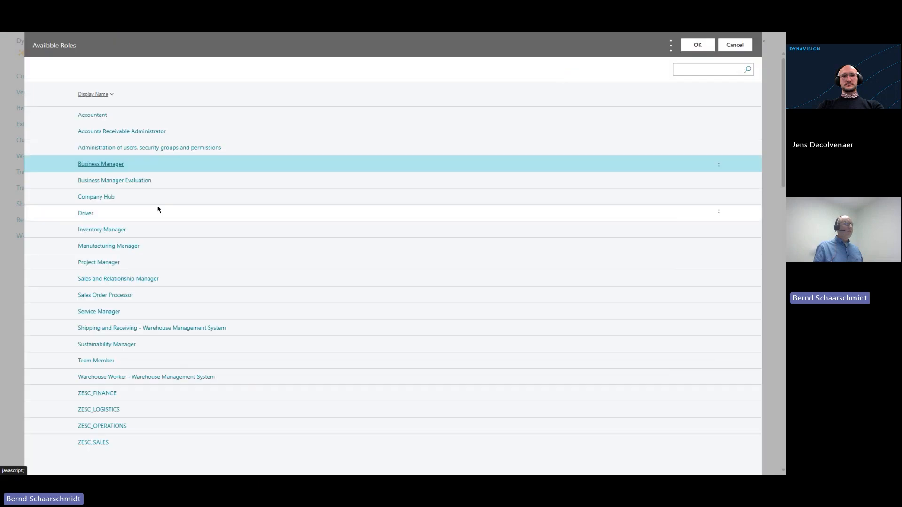
left_click(91, 214)
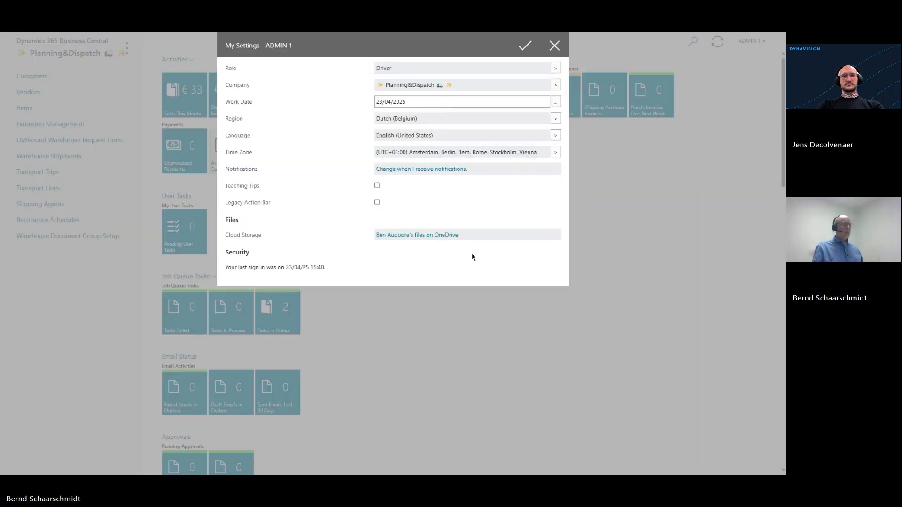
left_click(525, 46)
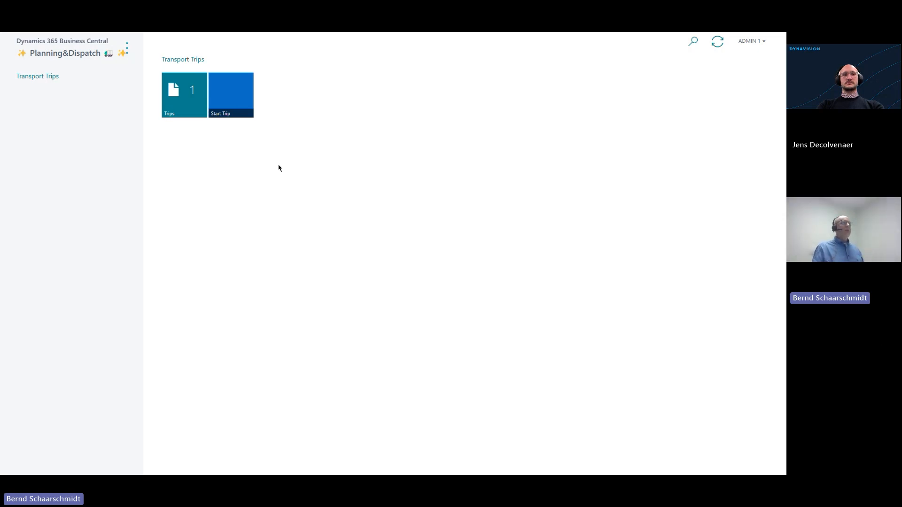
Start the driver's trip, open the Webinar stop, and register the arrival there.
left_click(239, 101)
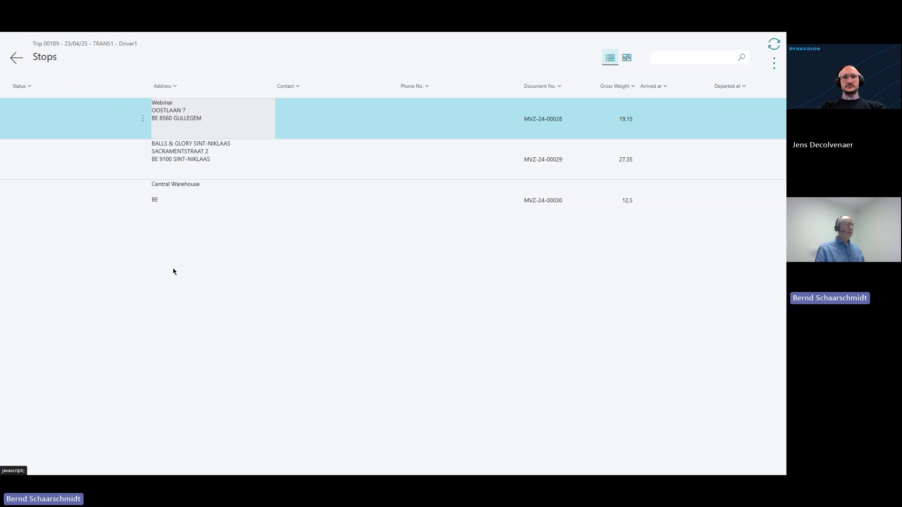
left_click(224, 115)
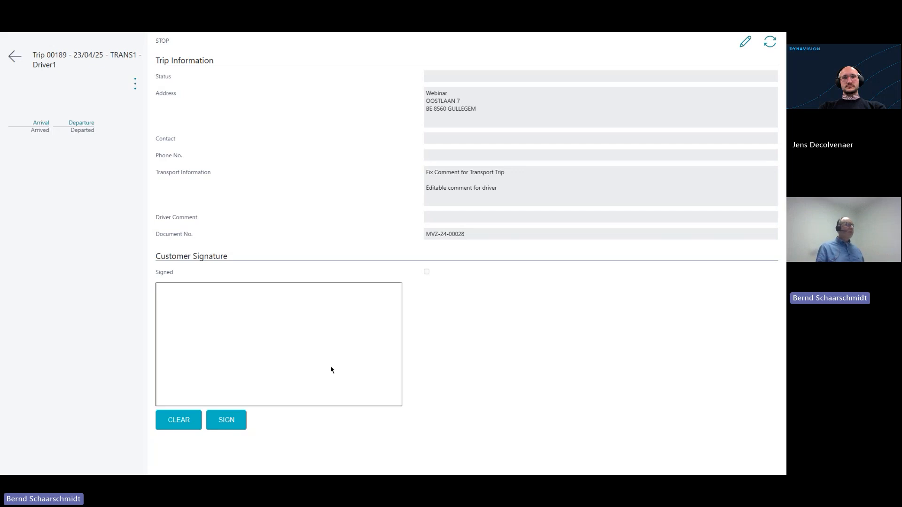
left_click(40, 124)
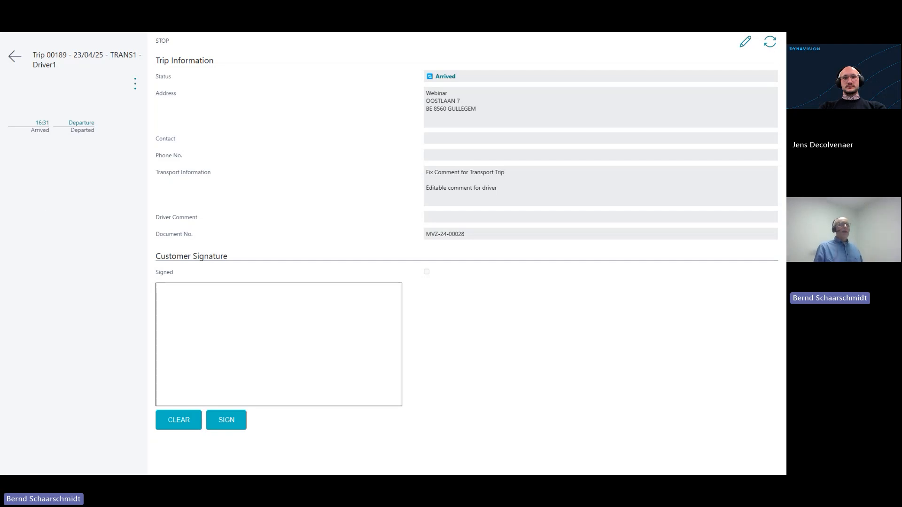
Make the Webinar stop editable and enter the driver comment "comments from driver".
left_click(745, 42)
left_click(516, 214)
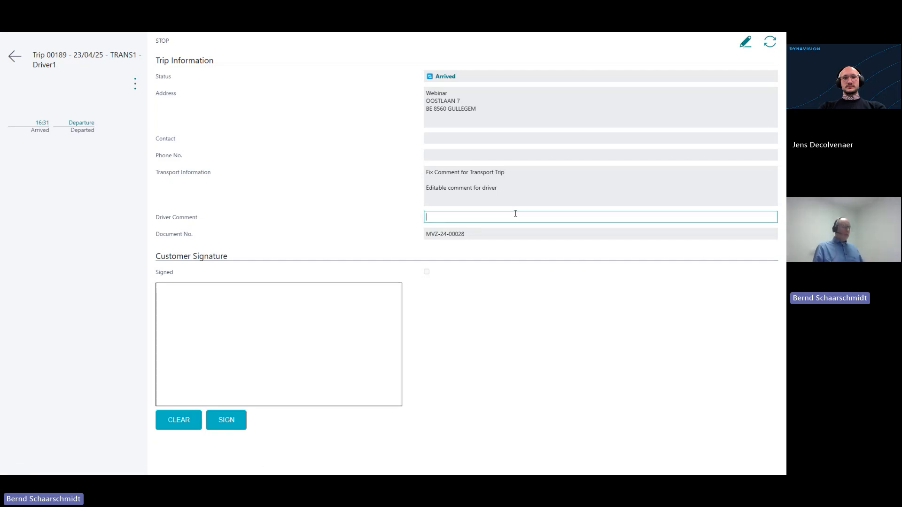
type("comments")
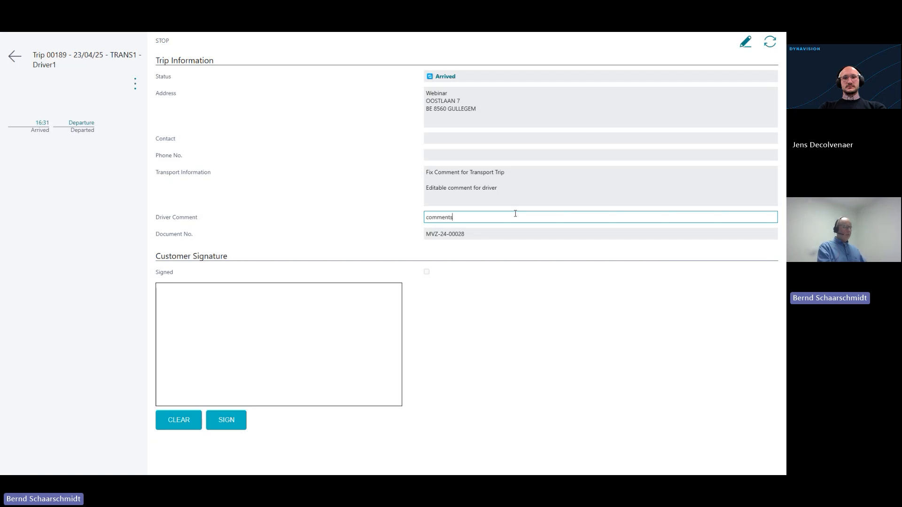
type(" from driver")
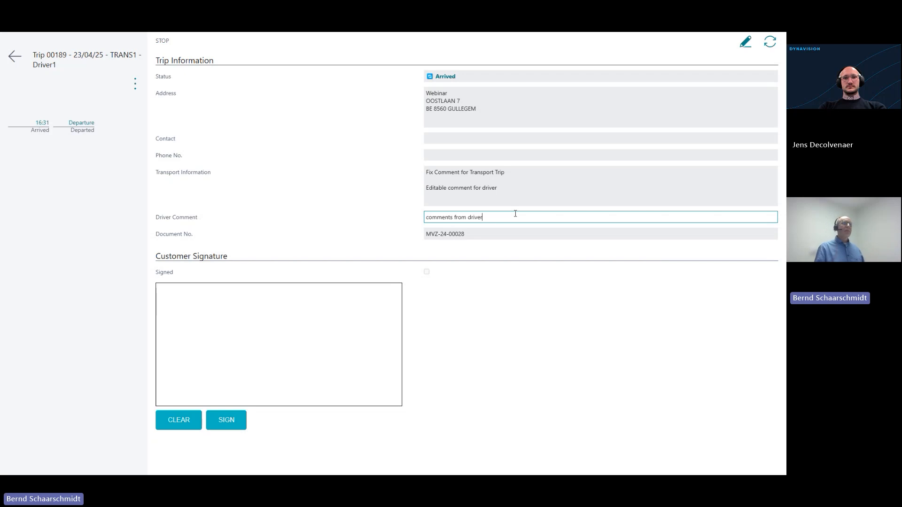
Try to register a received payment for the Webinar stop and reload the stop's data.
left_click(136, 88)
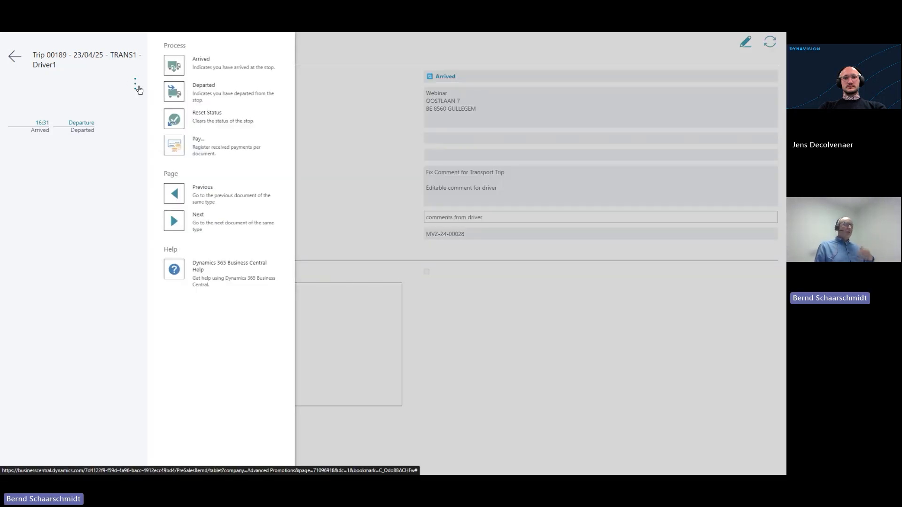
left_click(201, 150)
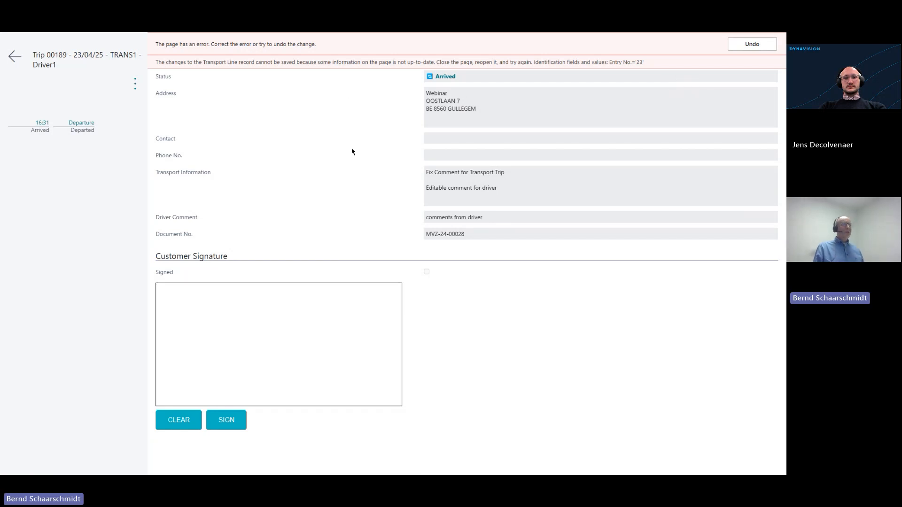
left_click(766, 47)
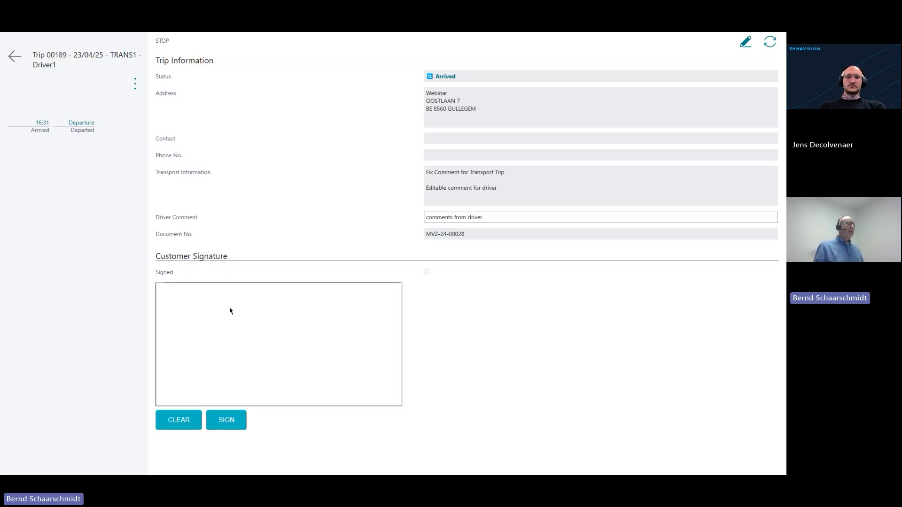
Draw and submit the customer signature for the Webinar stop and register the departure from it.
mouse_move(242, 326)
left_mouse_down()
mouse_move(308, 344)
mouse_move(240, 384)
left_mouse_up()
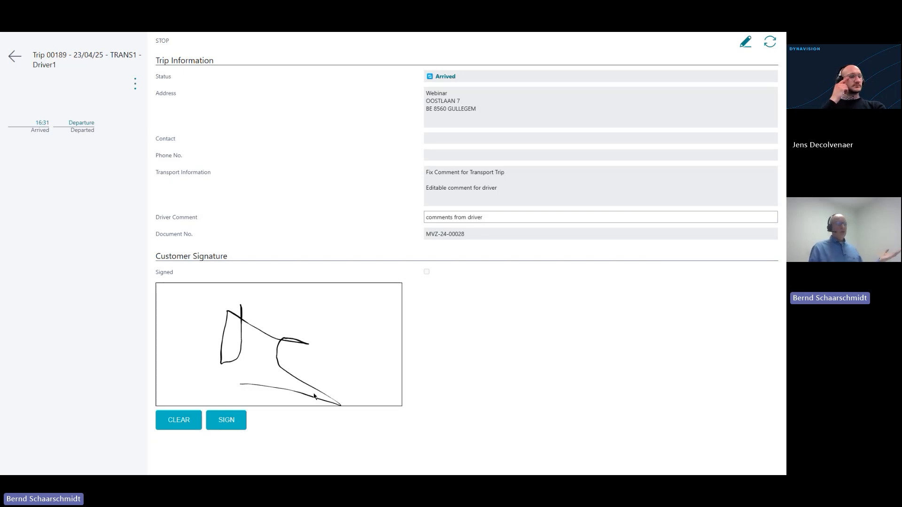
left_click(234, 424)
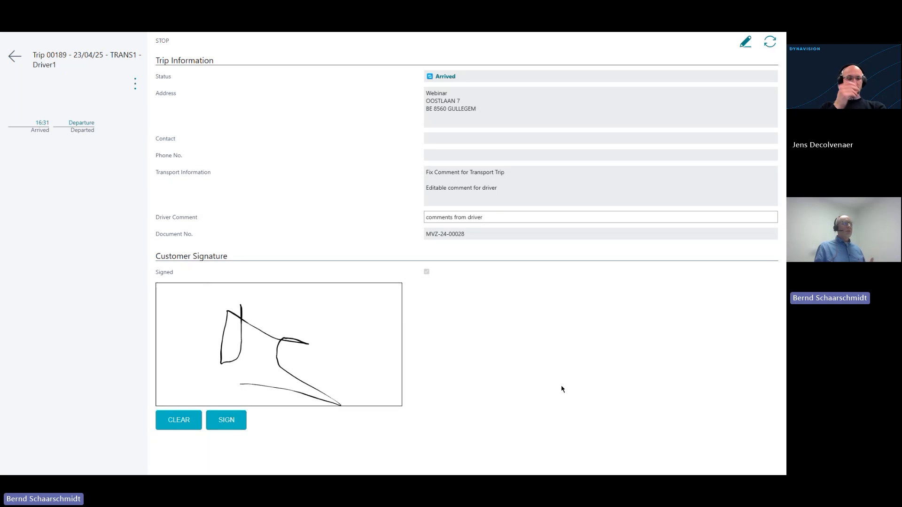
left_click(78, 129)
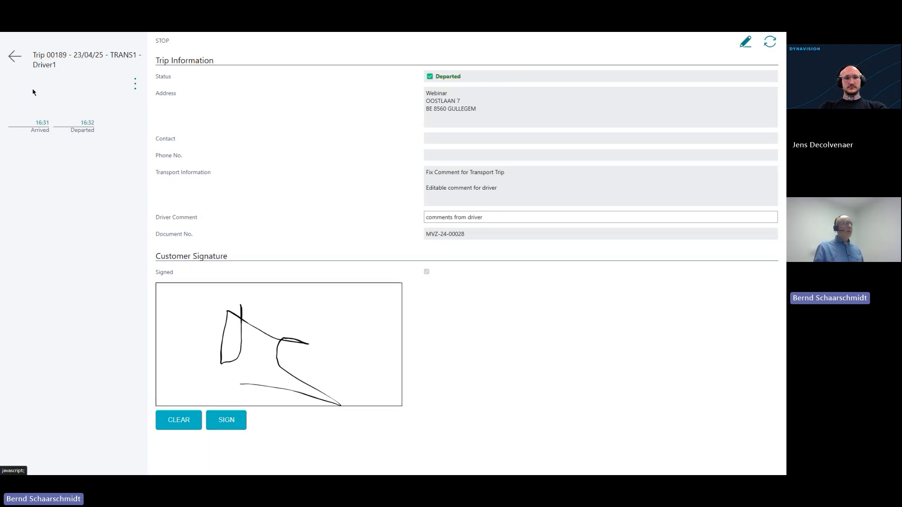
left_click(14, 57)
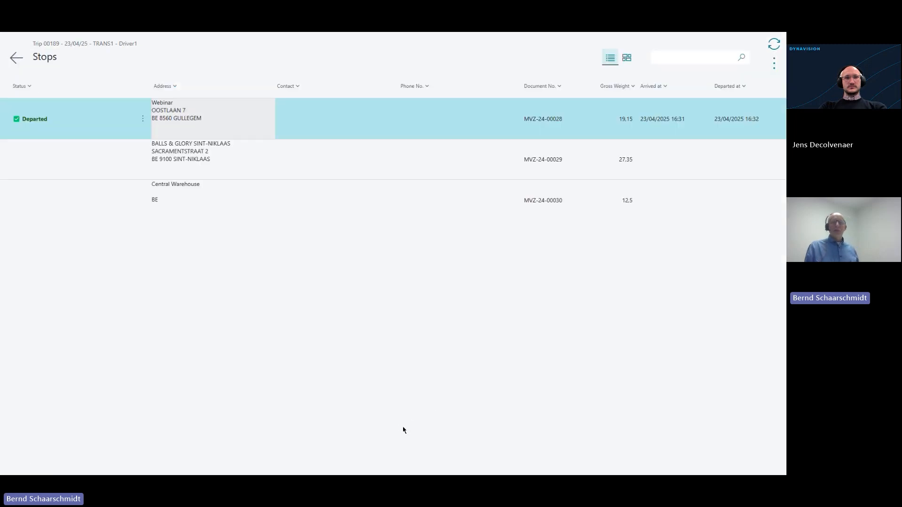
Register arrival at the BALLS & GLORY SINT-NIKLAAS stop, capture the customer signature, and register the departure.
left_click(370, 154)
left_click(38, 123)
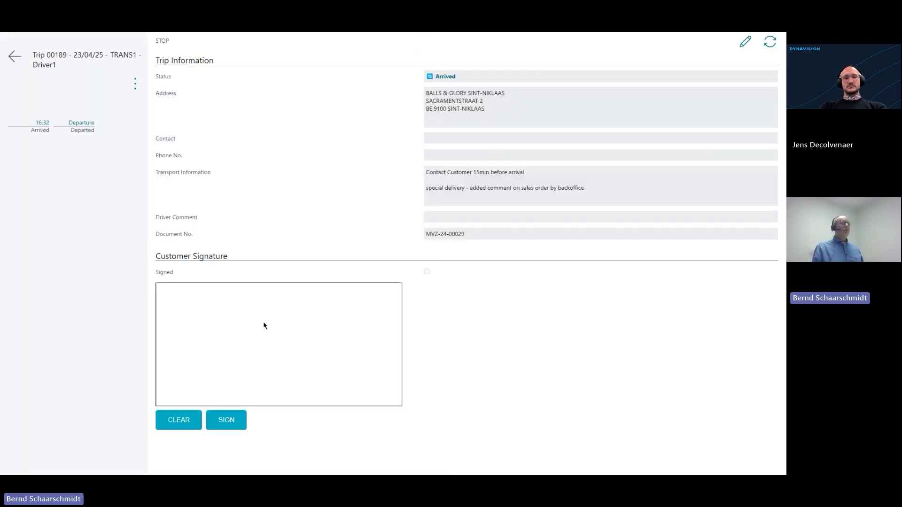
mouse_move(266, 319)
left_mouse_down()
mouse_move(167, 346)
mouse_move(274, 368)
left_mouse_up()
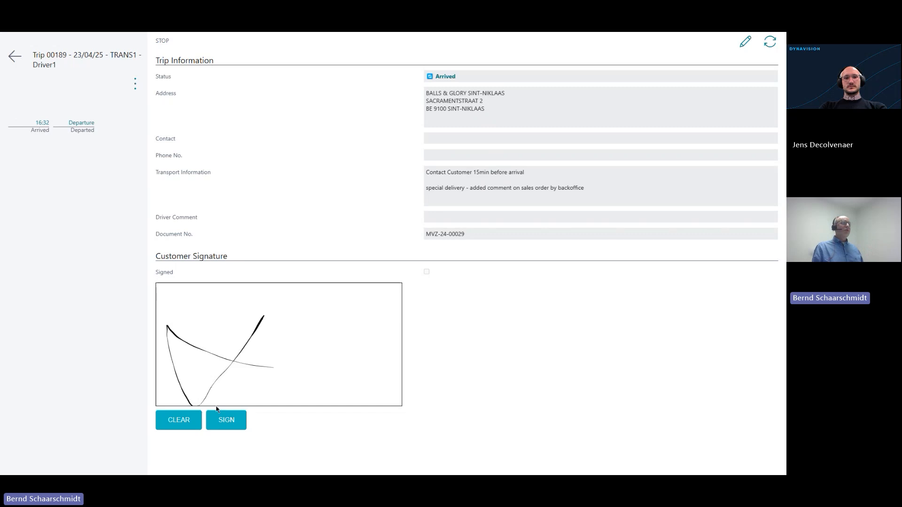
left_click(226, 419)
left_click(81, 123)
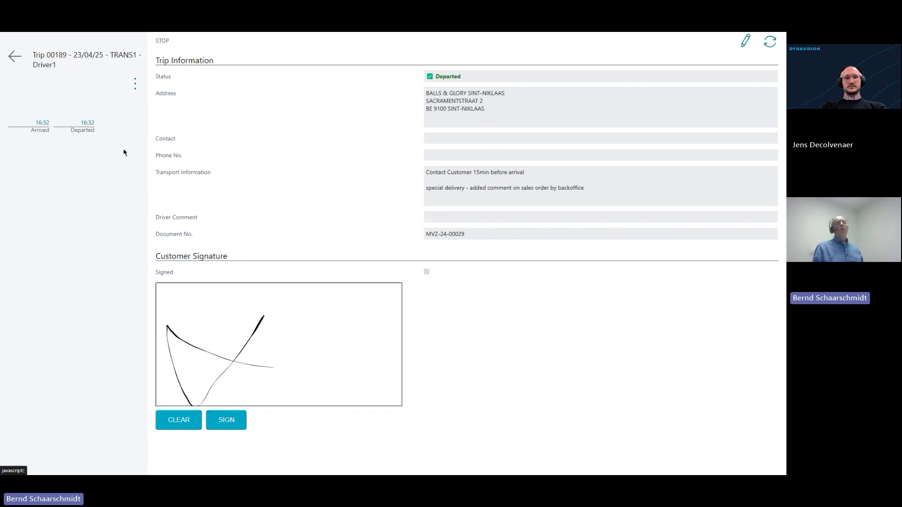
left_click(19, 57)
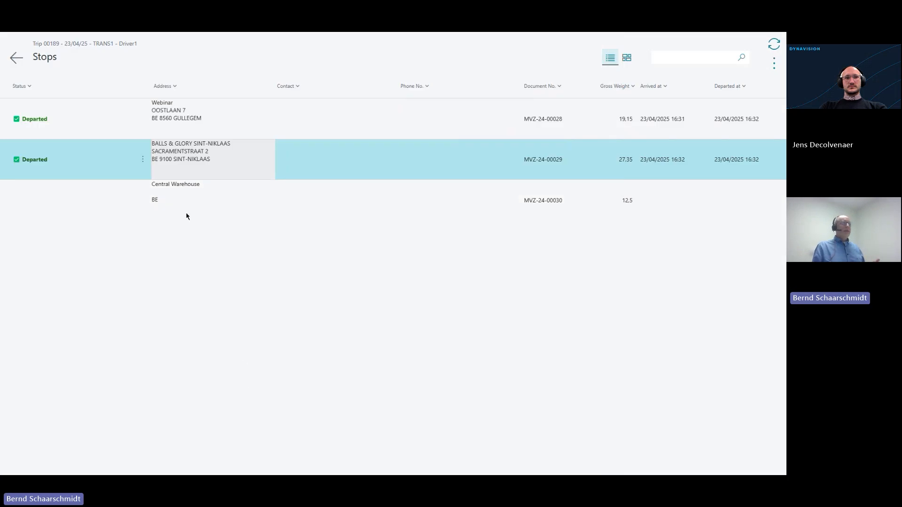
Register arrival at the Central Warehouse stop, decline departing unsigned, capture the signature, and register the departure.
left_click(194, 202)
left_click(55, 125)
left_click(84, 124)
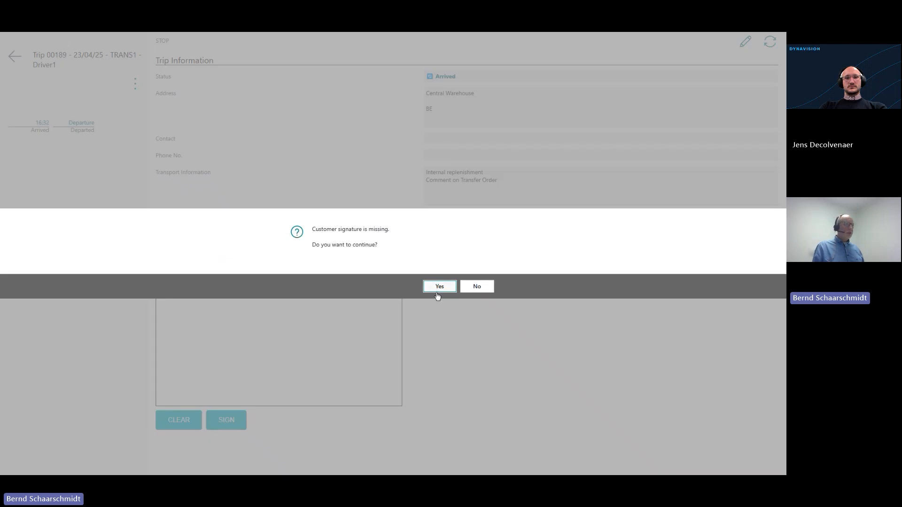
left_click(477, 288)
left_click_drag(203, 317, 240, 351)
left_click(226, 420)
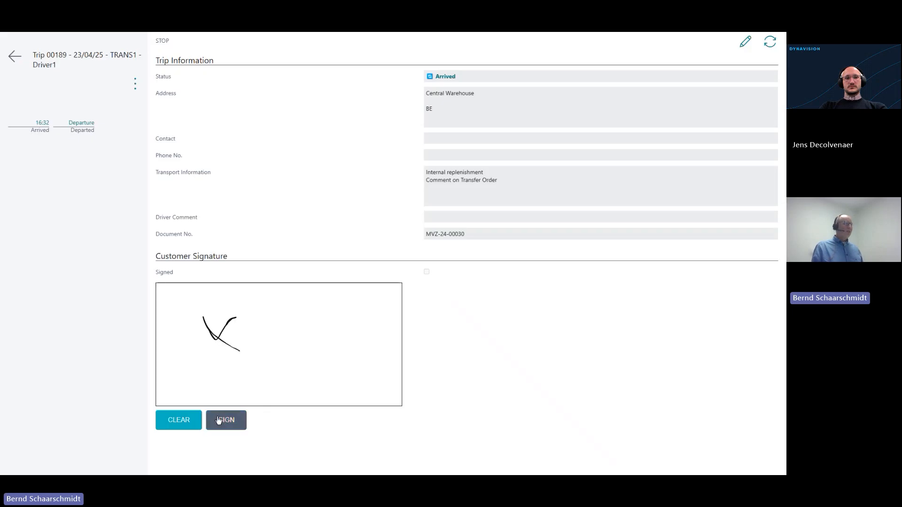
left_click(85, 124)
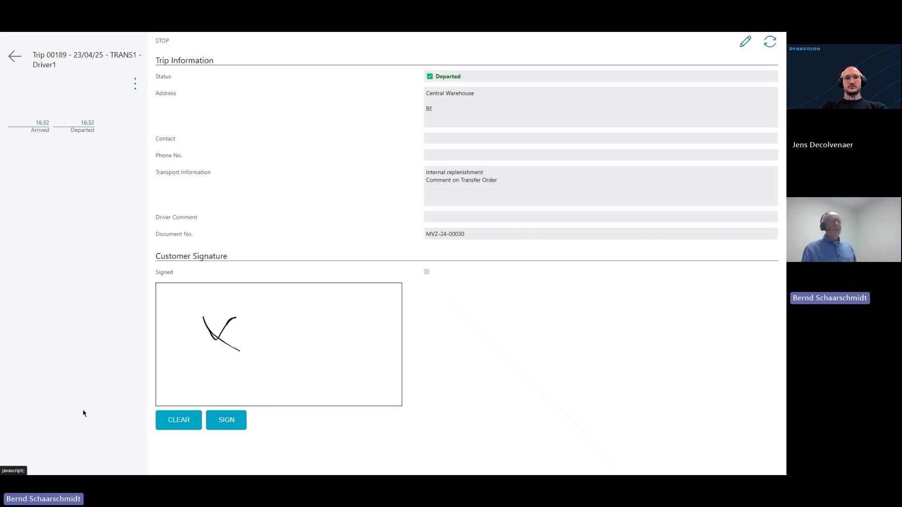
left_click(15, 57)
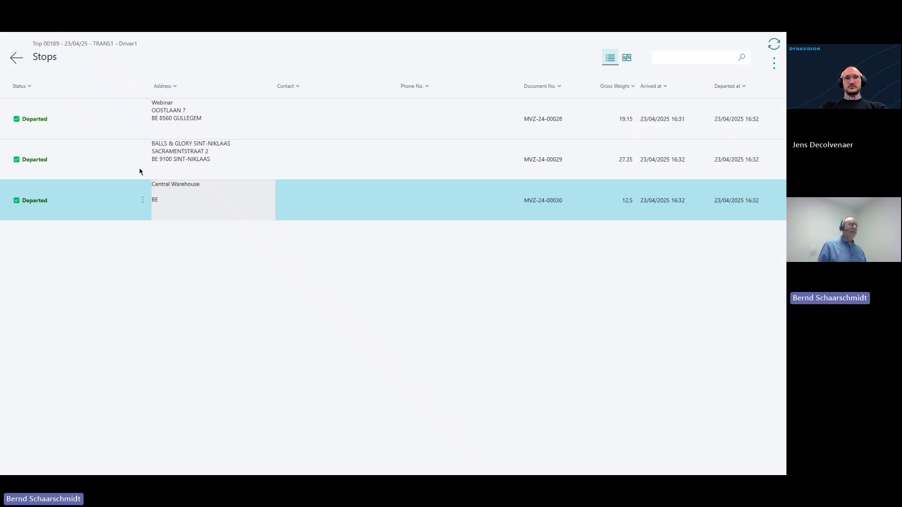
Stop the driver's trip from the tablet home page and leave the full-screen view.
left_click(14, 58)
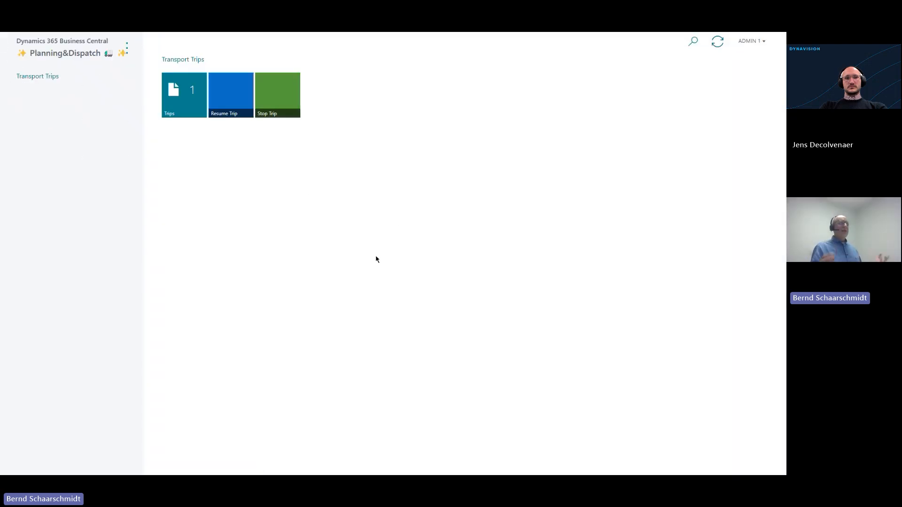
left_click(284, 94)
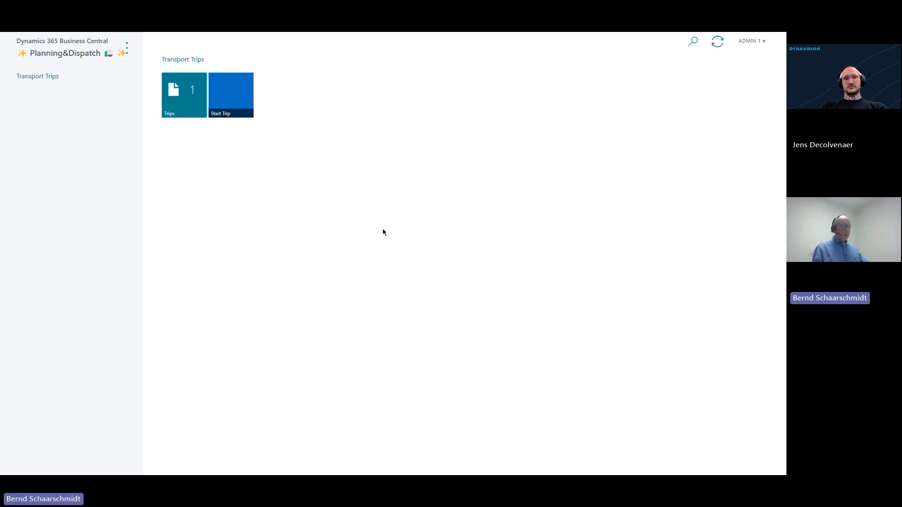
key("F11")
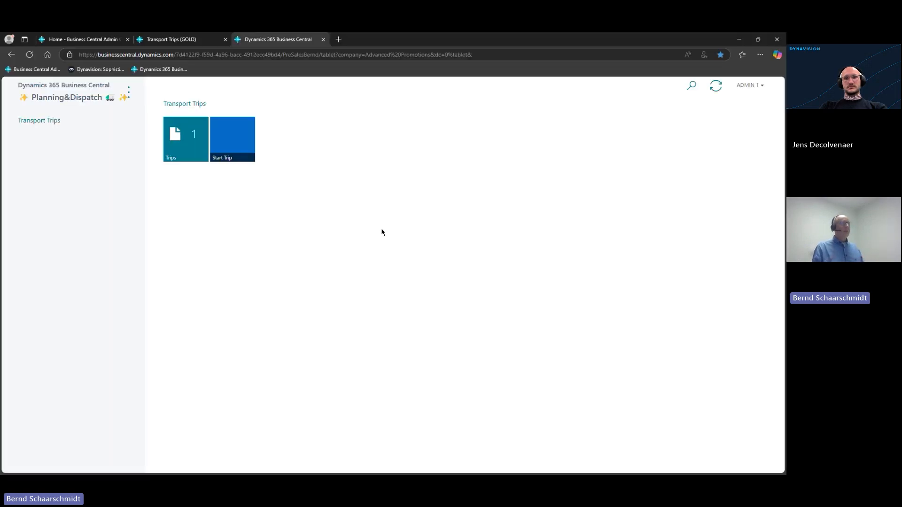
Reload the transport trips in the desktop version and examine trip 00189's arrival and departure times, duration and driver comments.
left_click(180, 40)
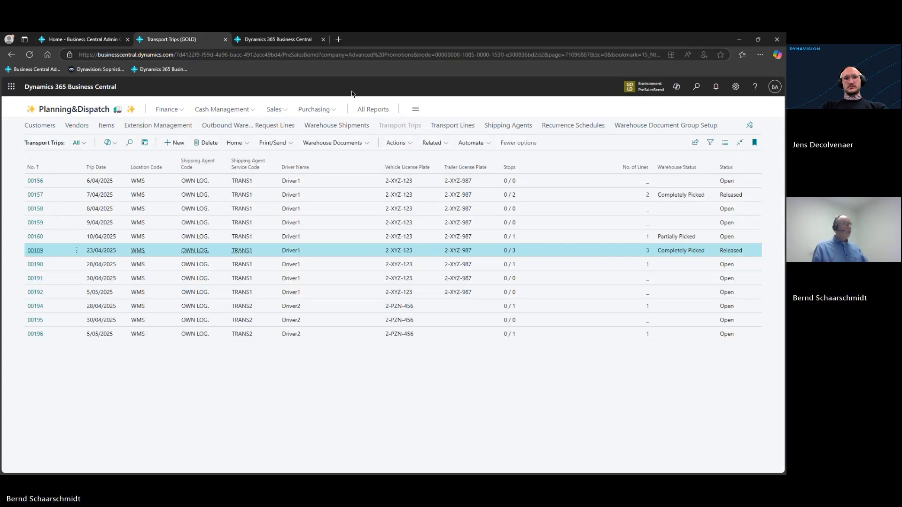
left_click(73, 109)
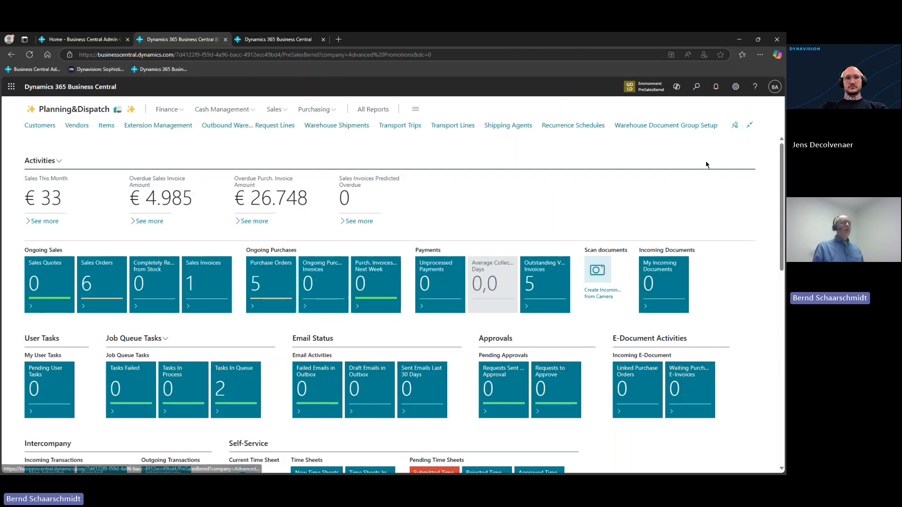
left_click(403, 129)
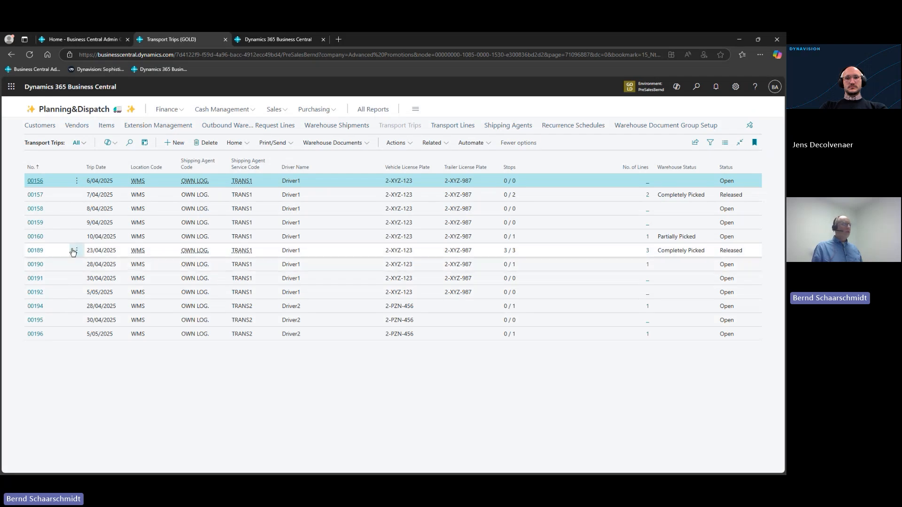
left_click(35, 251)
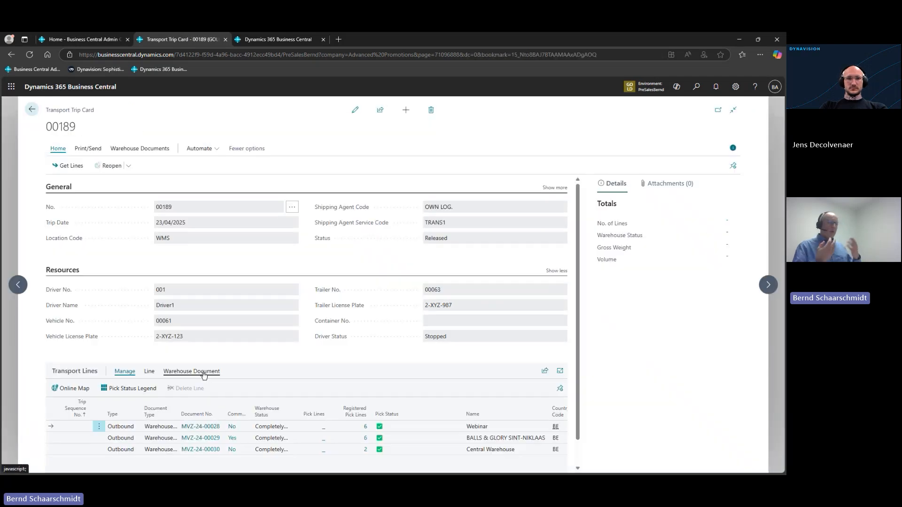
scroll(408, 372, "down", 1)
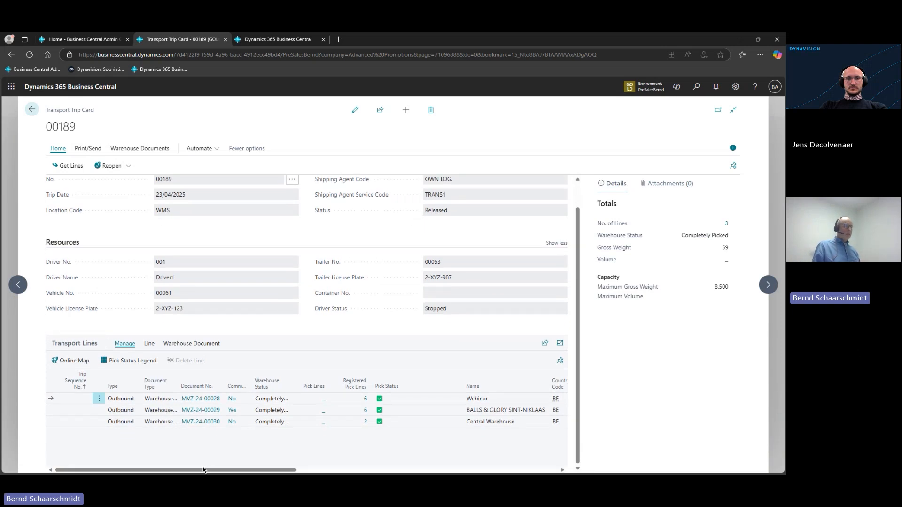
left_click_drag(204, 470, 464, 448)
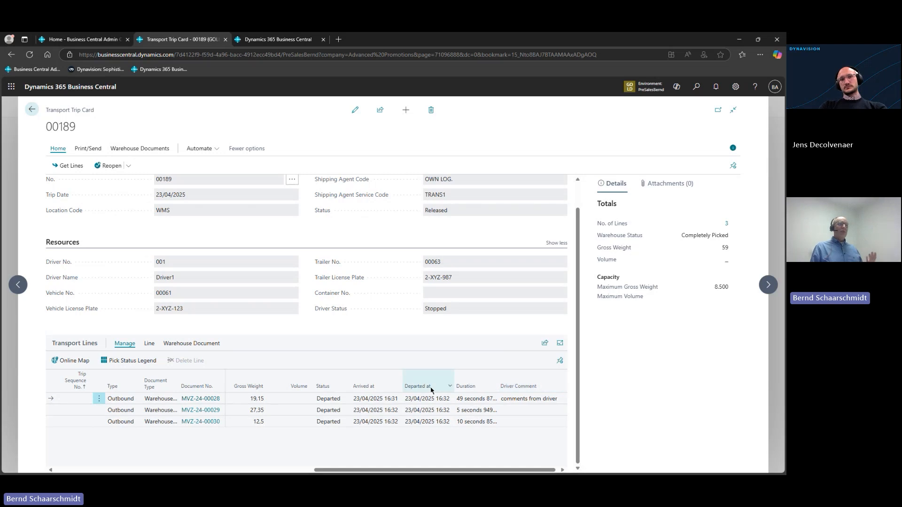
Post the warehouse shipments of trip 00189, confirm the posting, and return from the error messages to the trip card.
left_click(93, 149)
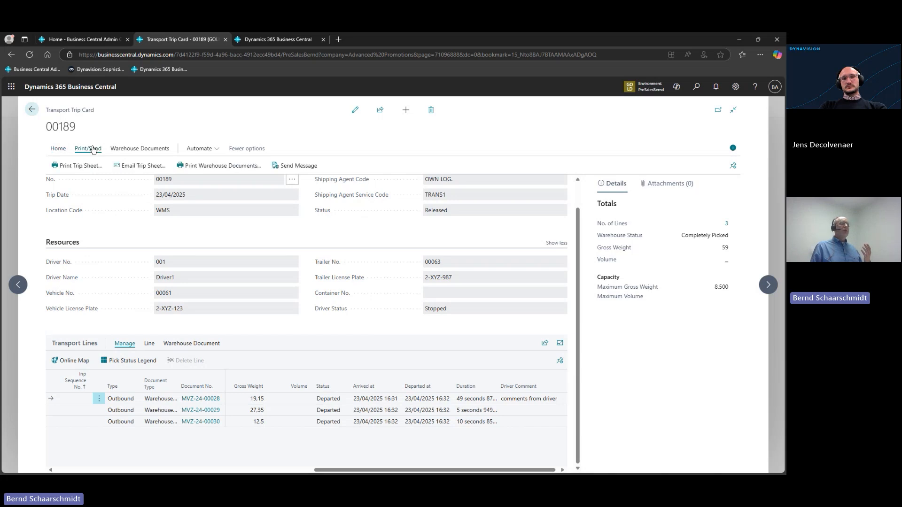
left_click(125, 149)
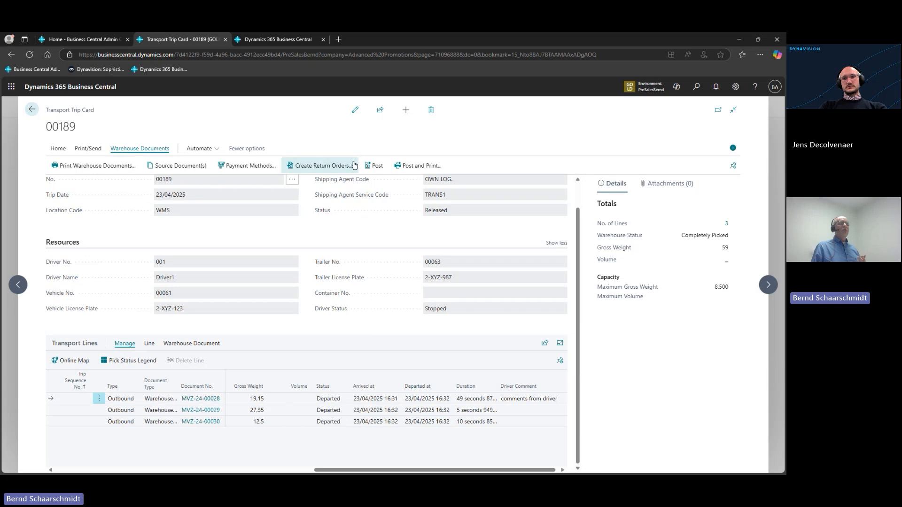
left_click(374, 165)
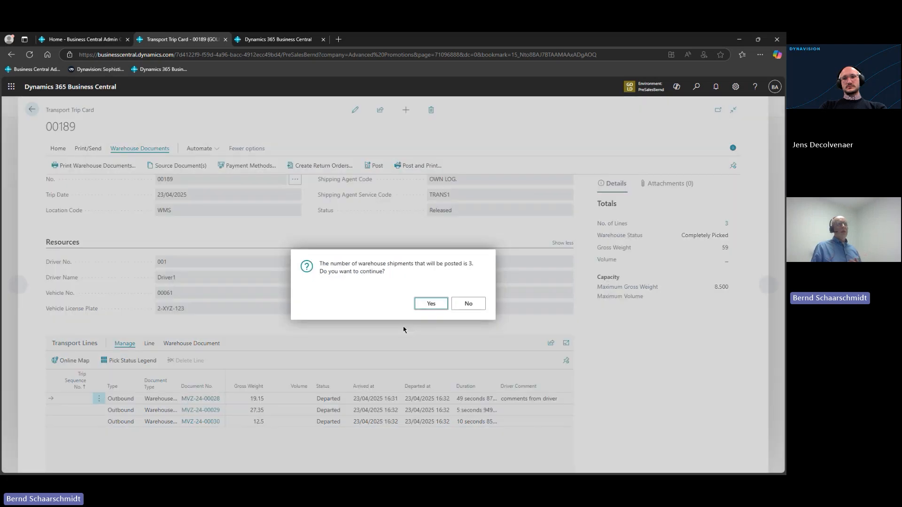
left_click(431, 304)
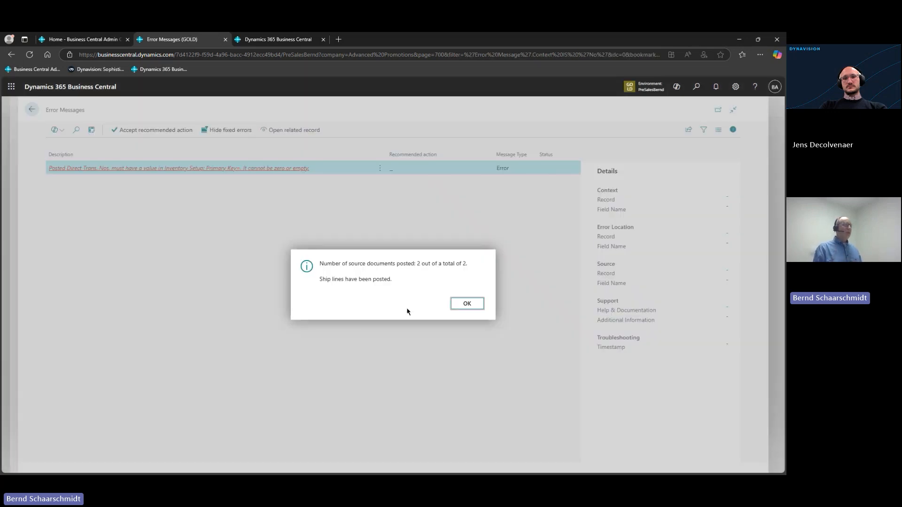
left_click(482, 305)
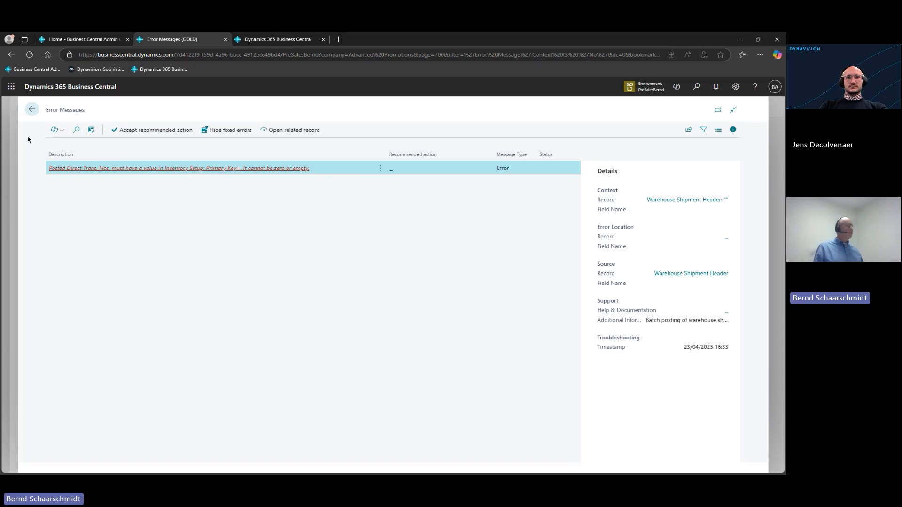
left_click(32, 109)
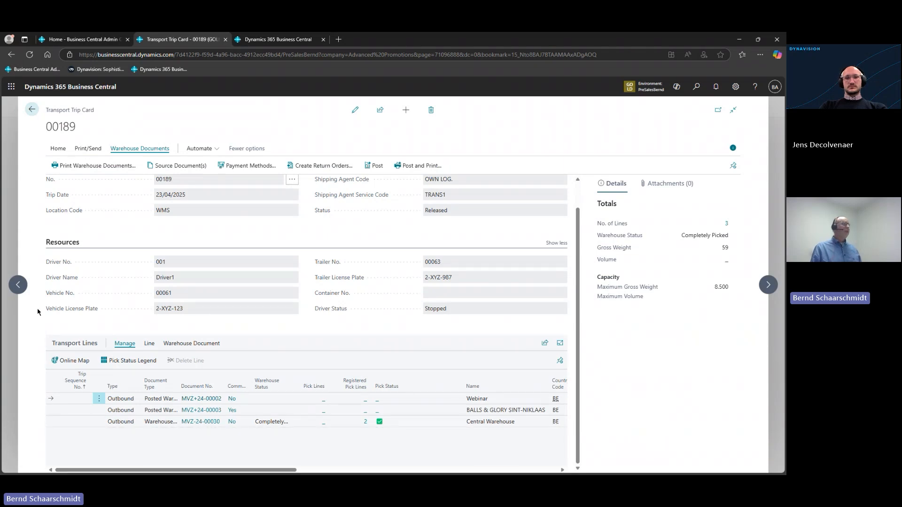
Close the trip card and switch to the slideshow, advancing it to the Functionalities slide.
left_click(9, 330)
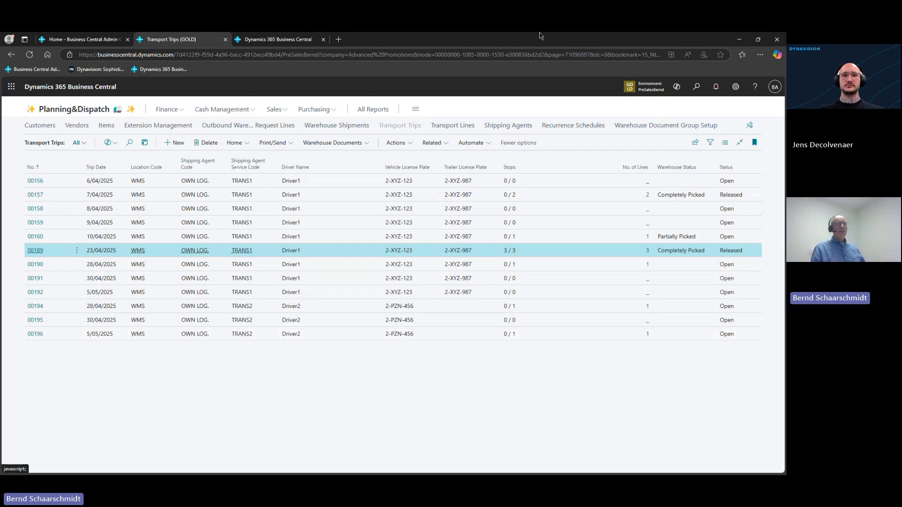
left_click(739, 39)
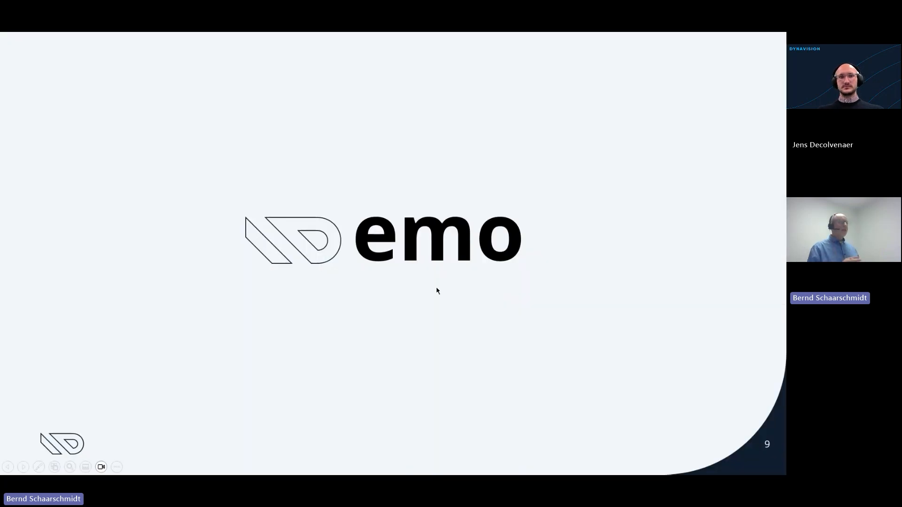
left_click(310, 180)
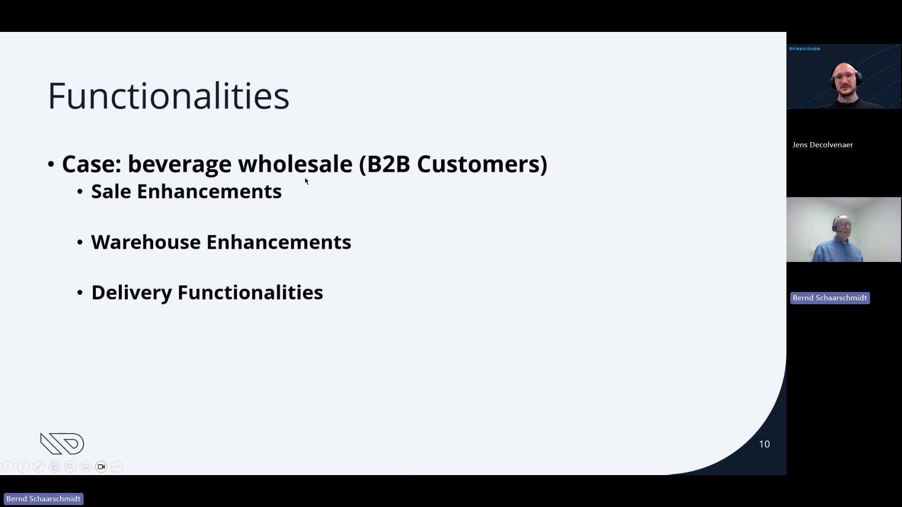